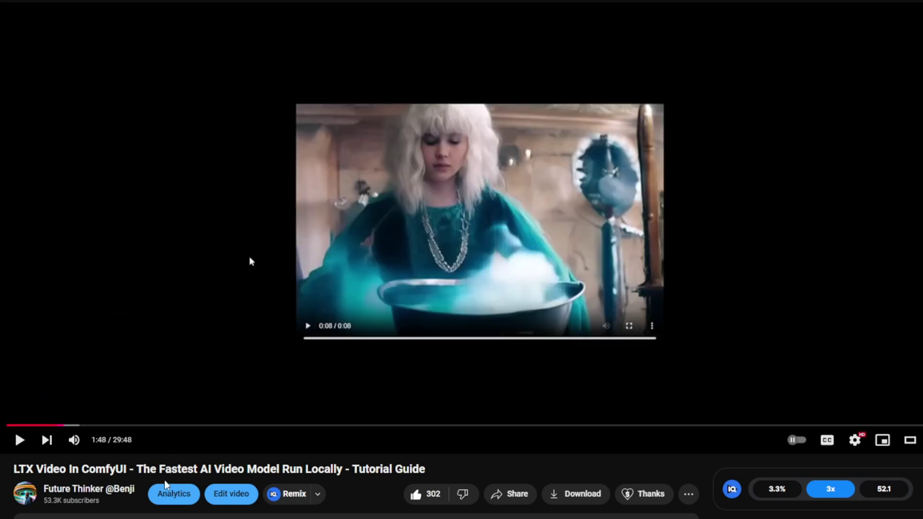
Seek the LTX Video tutorial to the 9:53 mark on the progress bar
{"action": "left_click", "coordinate": [321, 426]}
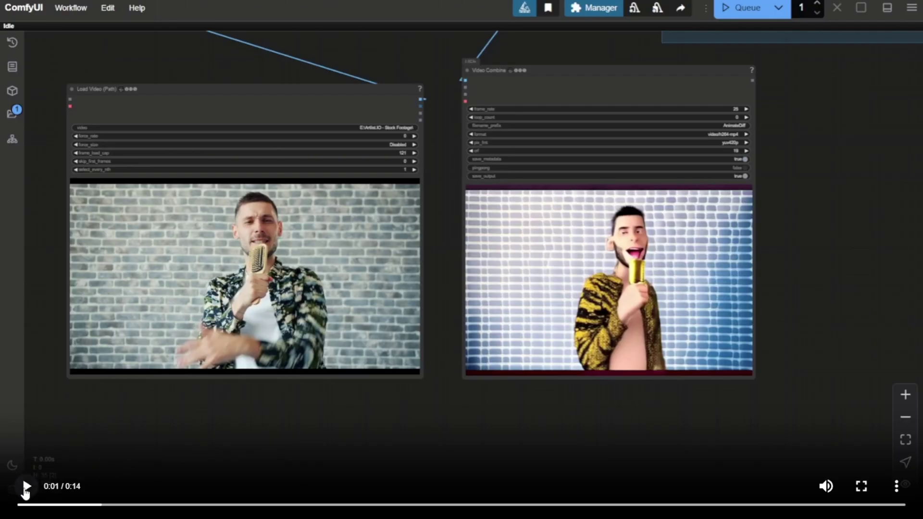
Play the singer, woman-by-the-house and beach comparison clips, pausing and resuming the beach one
{"action": "left_click", "coordinate": [25, 488]}
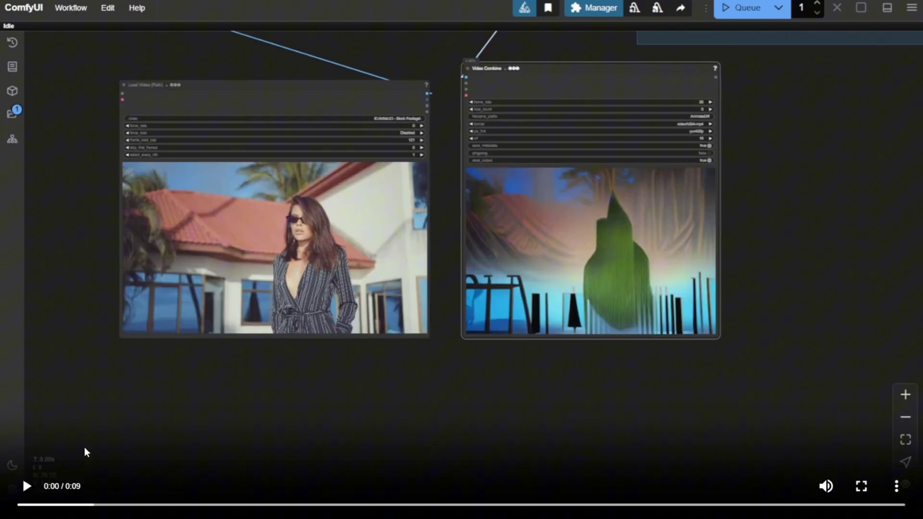
{"action": "left_click", "coordinate": [27, 487]}
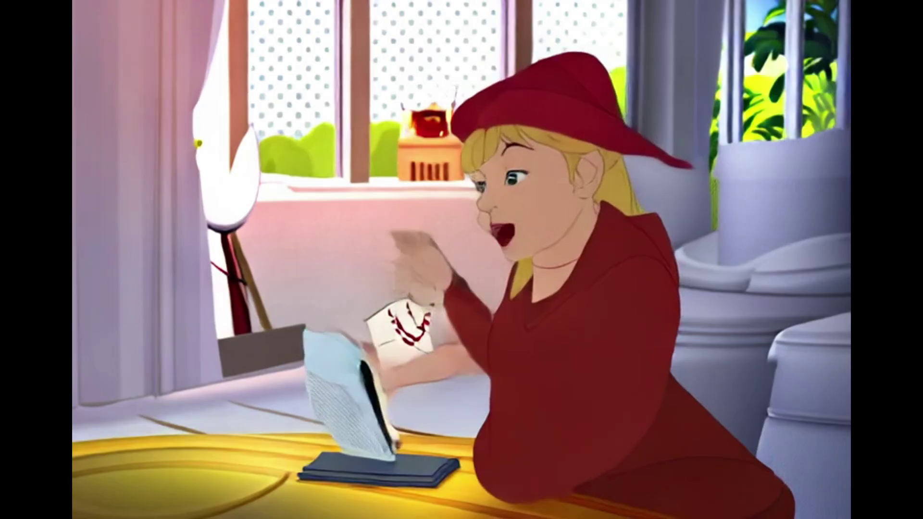
{"action": "left_click", "coordinate": [22, 477]}
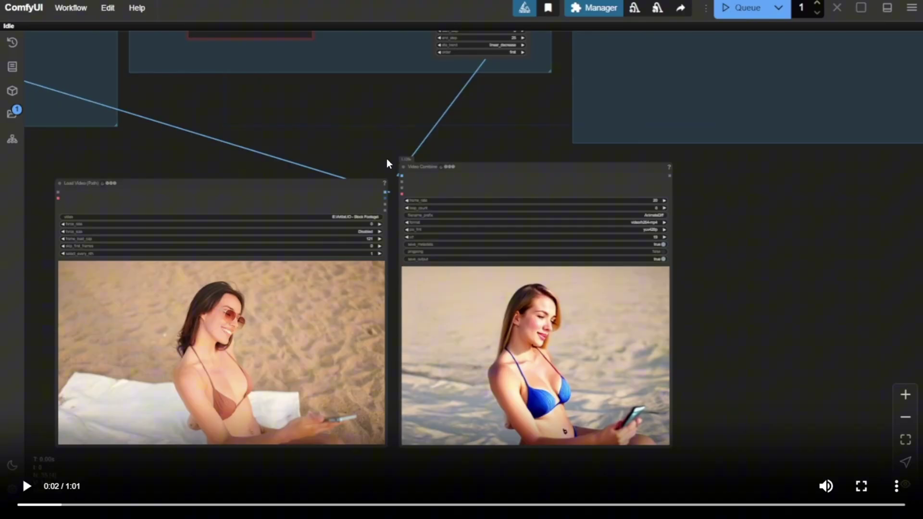
{"action": "left_click", "coordinate": [23, 478]}
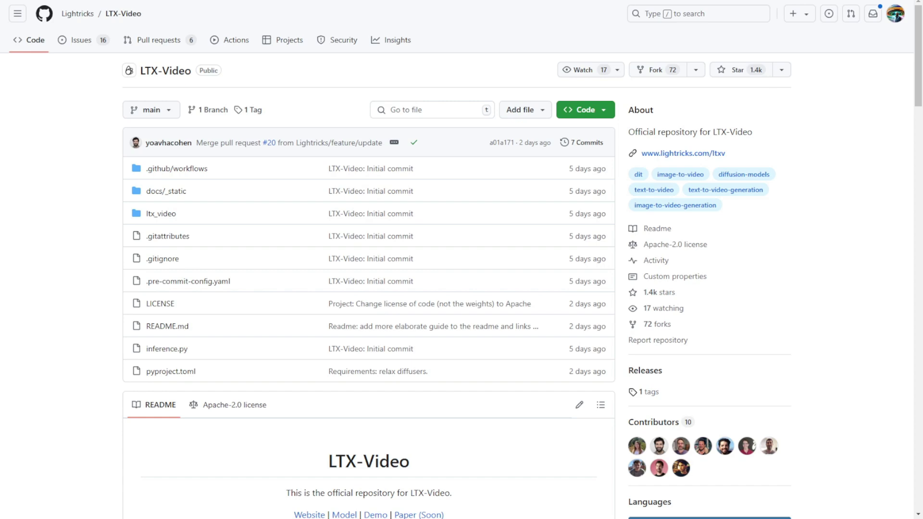
{"action": "scroll", "coordinate": [462, 259], "scroll_direction": "down", "scroll_amount": 5}
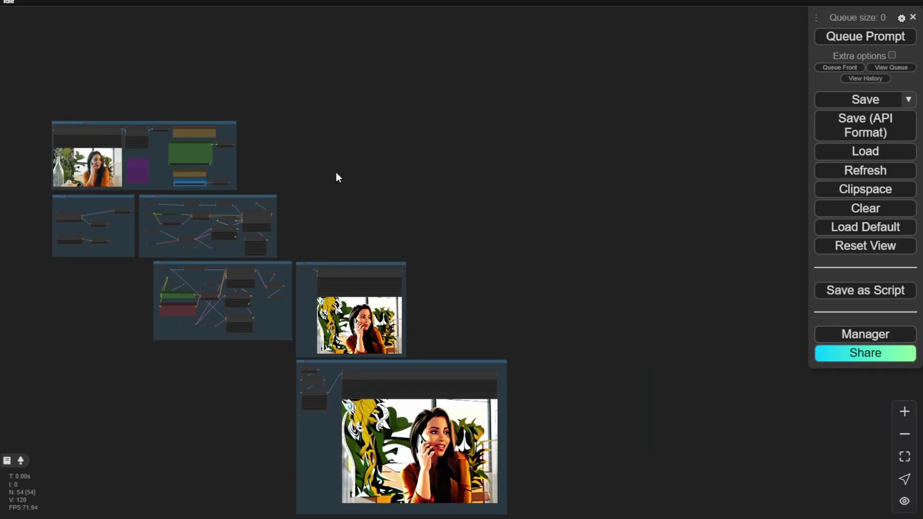
Widen the Load Checkpoint node until ltx-video-2b-v0.9.safetensors reads in full
{"action": "key", "text": "1"}
{"action": "scroll", "coordinate": [148, 173], "scroll_direction": "up", "scroll_amount": 4}
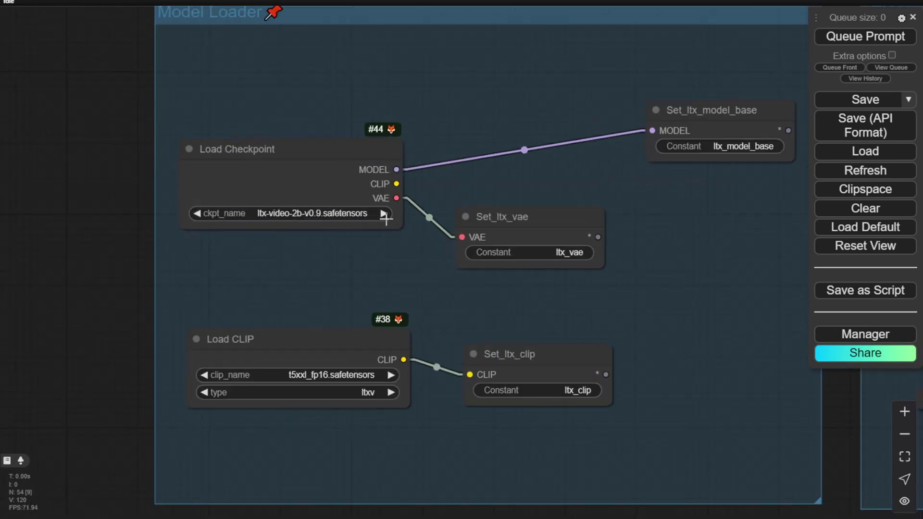
{"action": "left_click_drag", "start_coordinate": [401, 228], "coordinate": [428, 228]}
{"action": "scroll", "coordinate": [331, 214], "scroll_direction": "up", "scroll_amount": 3}
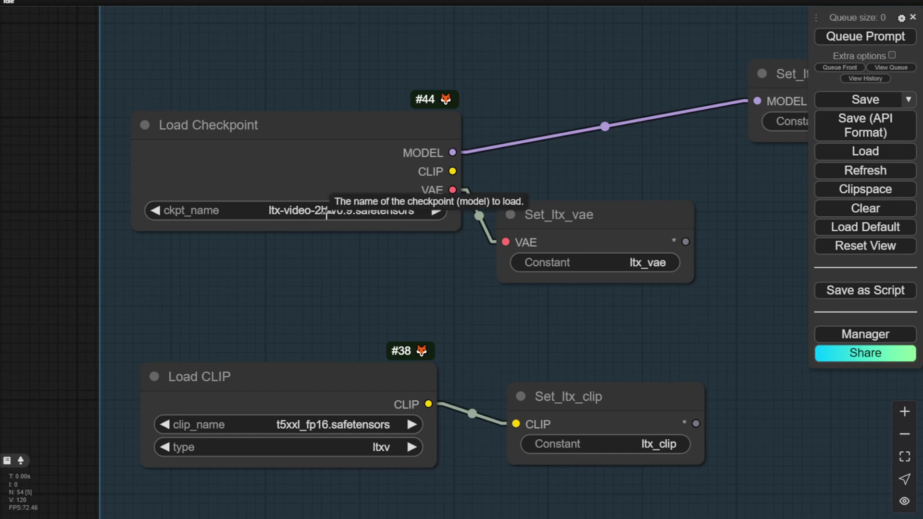
{"action": "scroll", "coordinate": [315, 211], "scroll_direction": "down", "scroll_amount": 3}
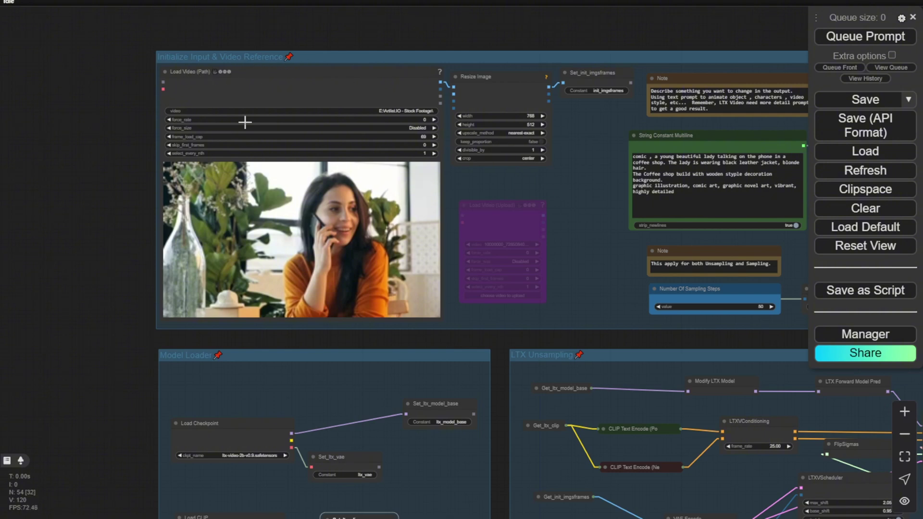
Resume the Load Video (Path) node's source clip preview from its context menu
{"action": "scroll", "coordinate": [243, 118], "scroll_direction": "up", "scroll_amount": 4}
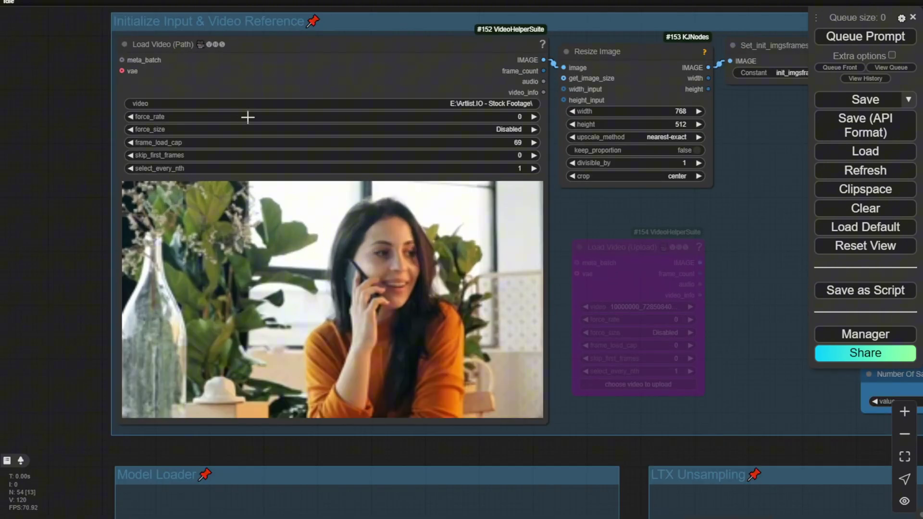
{"action": "right_click", "coordinate": [330, 267]}
{"action": "left_click", "coordinate": [385, 157]}
{"action": "scroll", "coordinate": [509, 238], "scroll_direction": "down", "scroll_amount": 3}
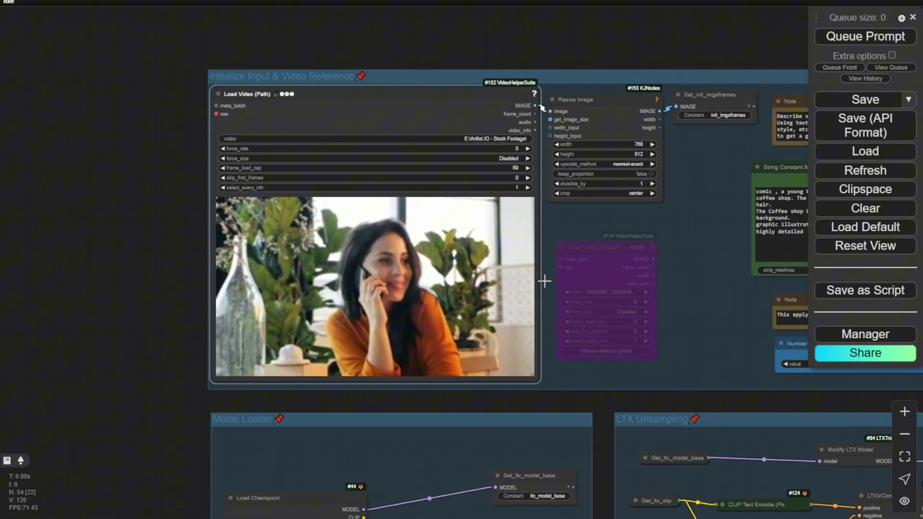
{"action": "scroll", "coordinate": [433, 277], "scroll_direction": "down", "scroll_amount": 3}
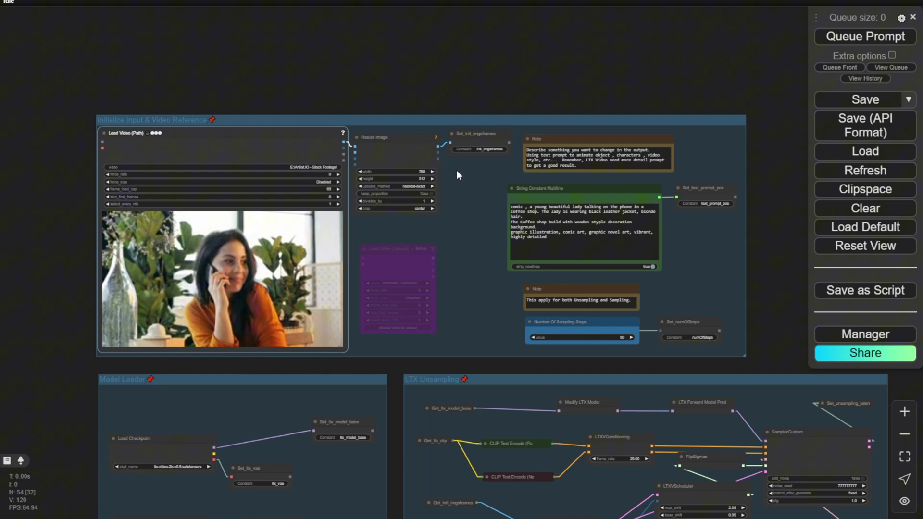
{"action": "scroll", "coordinate": [457, 170], "scroll_direction": "up", "scroll_amount": 4}
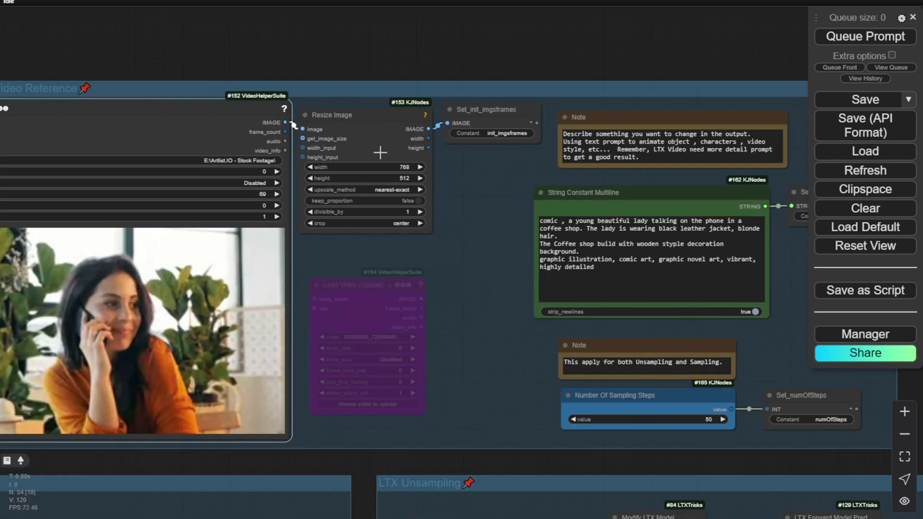
{"action": "scroll", "coordinate": [355, 139], "scroll_direction": "up", "scroll_amount": 2}
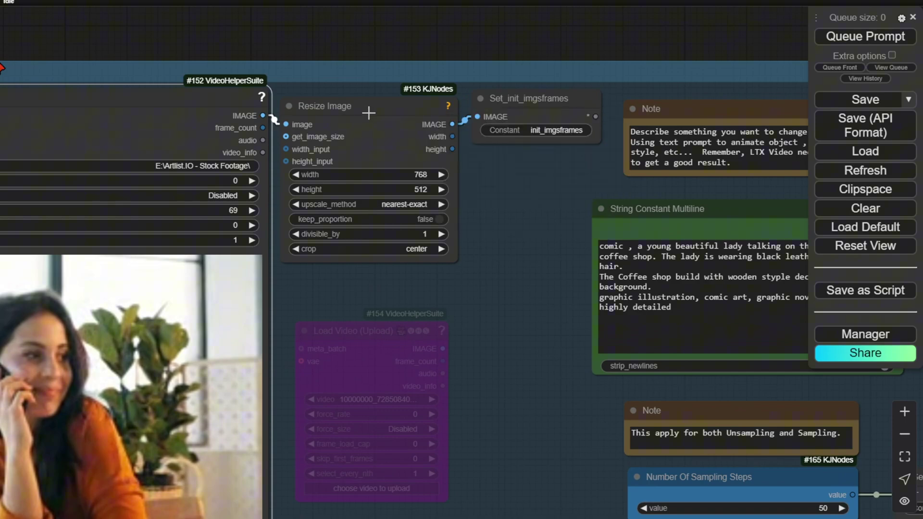
{"action": "scroll", "coordinate": [369, 153], "scroll_direction": "up", "scroll_amount": 3}
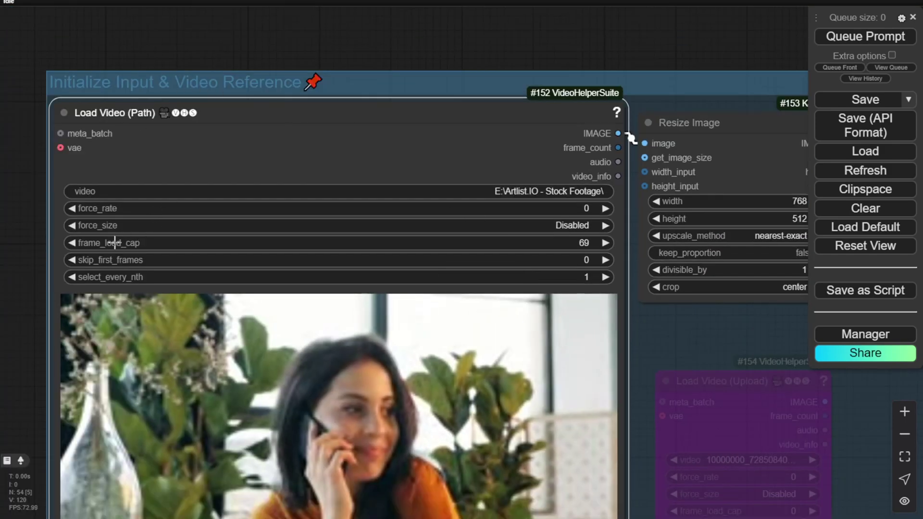
{"action": "scroll", "coordinate": [122, 243], "scroll_direction": "up", "scroll_amount": 1}
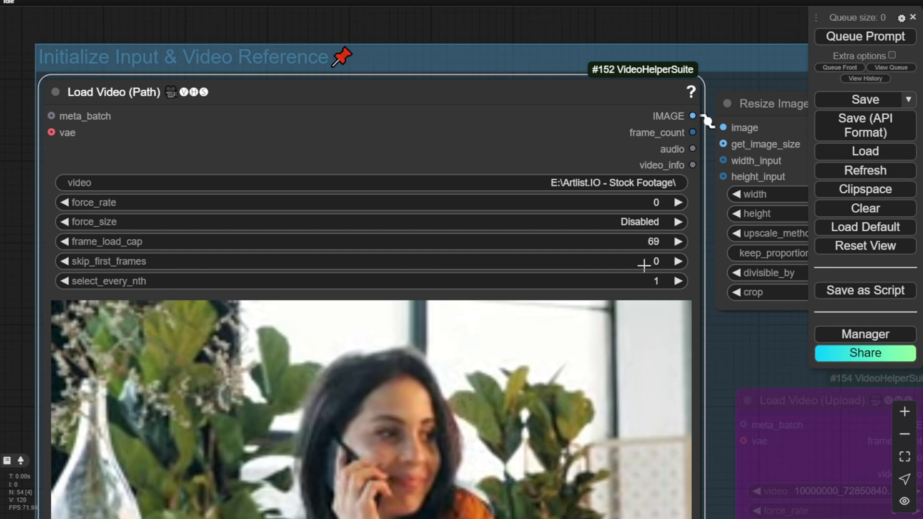
Enlarge the String Constant Multiline node and shift it left so the comic prompt wraps less
{"action": "scroll", "coordinate": [649, 264], "scroll_direction": "down", "scroll_amount": 2}
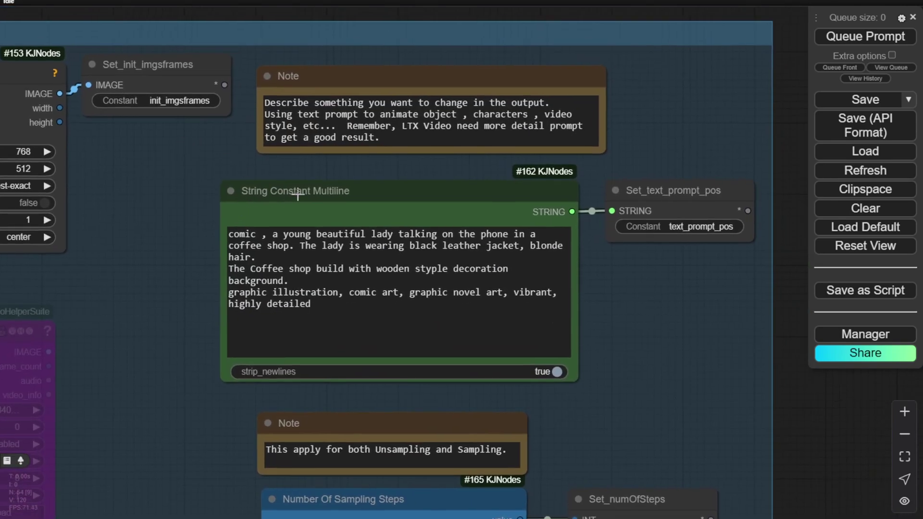
{"action": "left_click_drag", "start_coordinate": [298, 192], "coordinate": [292, 183]}
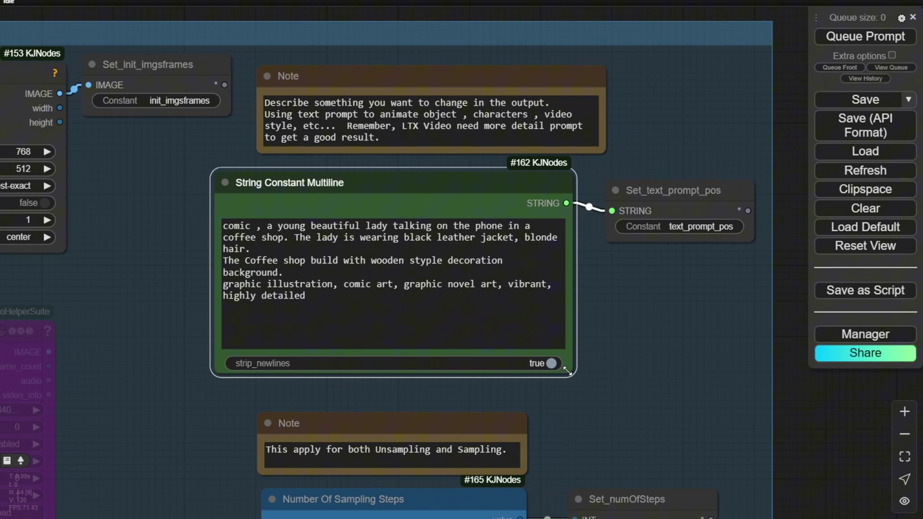
{"action": "left_click_drag", "start_coordinate": [568, 371], "coordinate": [600, 400]}
{"action": "left_click_drag", "start_coordinate": [555, 177], "coordinate": [520, 176]}
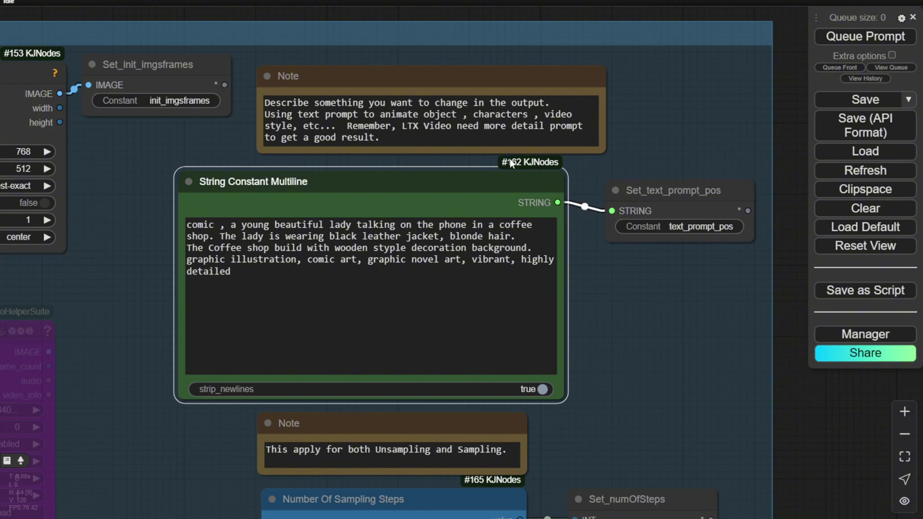
{"action": "scroll", "coordinate": [658, 175], "scroll_direction": "down", "scroll_amount": 2}
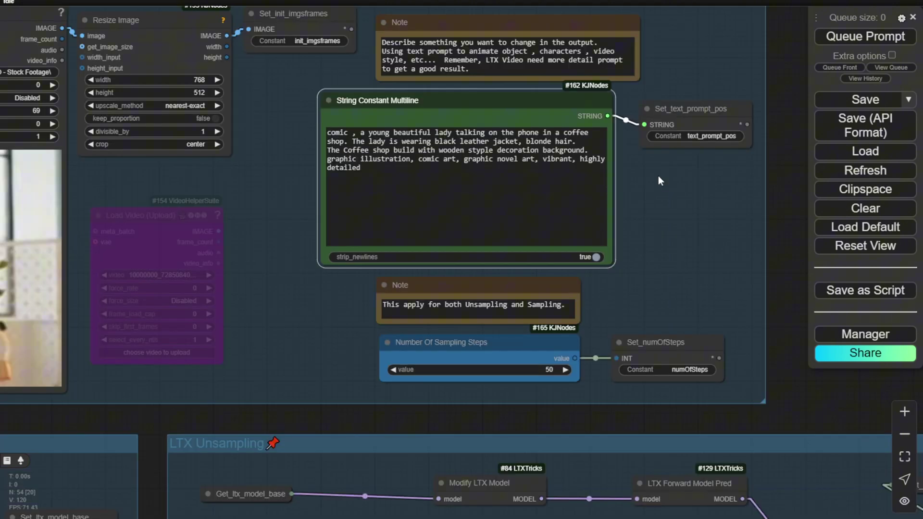
{"action": "scroll", "coordinate": [294, 149], "scroll_direction": "down", "scroll_amount": 2}
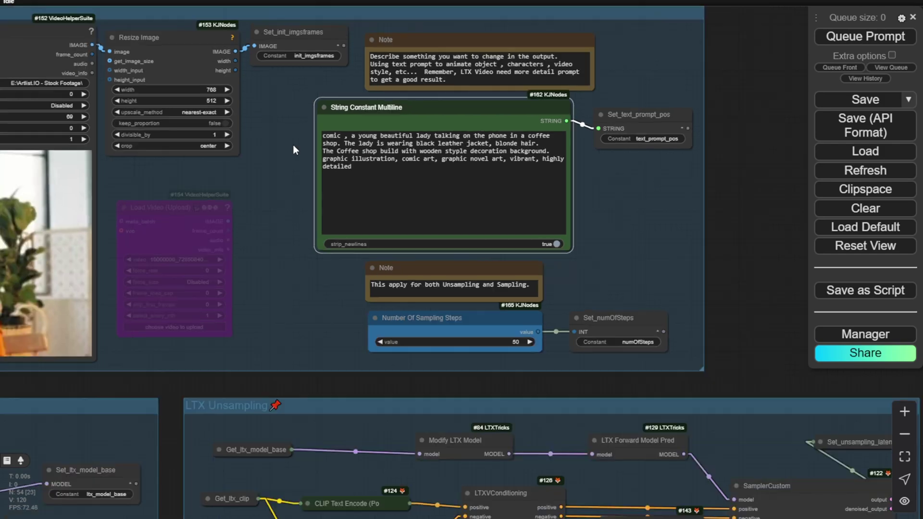
{"action": "left_click_drag", "start_coordinate": [309, 20], "coordinate": [538, 22]}
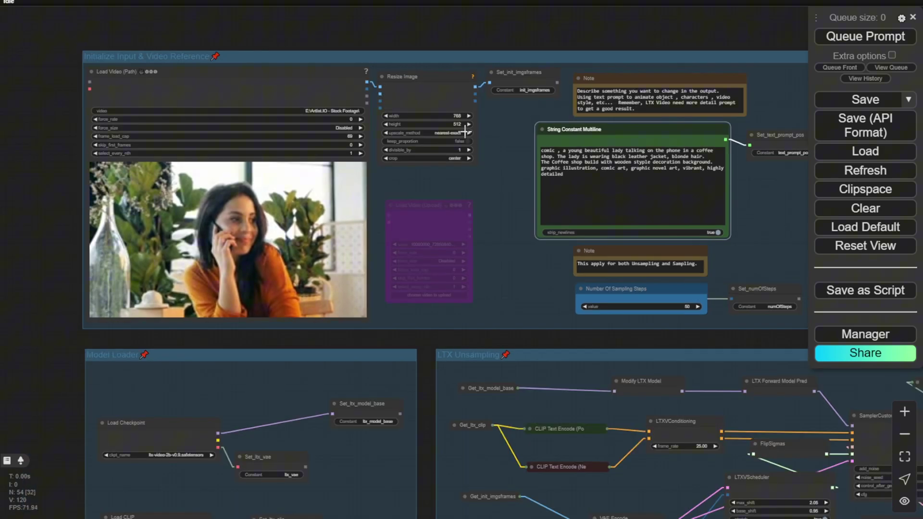
{"action": "scroll", "coordinate": [252, 202], "scroll_direction": "down", "scroll_amount": 2}
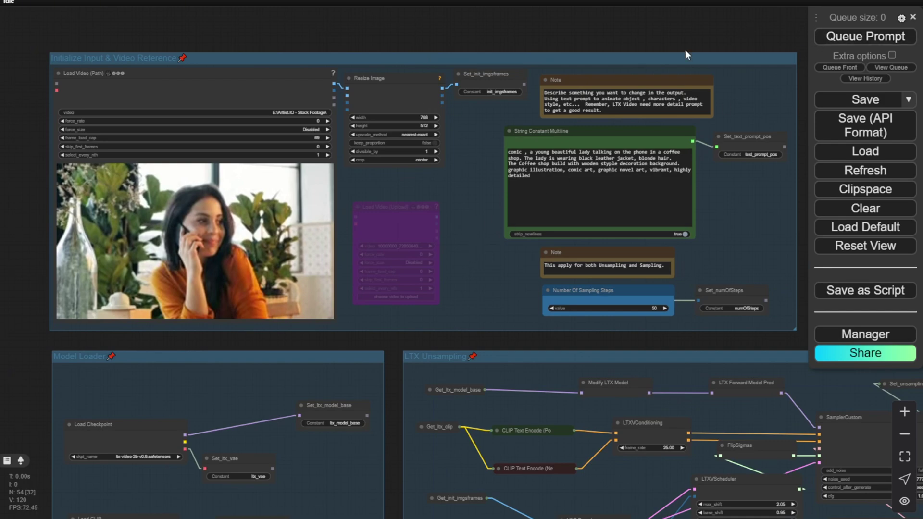
Pan the canvas toward the LTX Unsampling nodes
{"action": "scroll", "coordinate": [676, 198], "scroll_direction": "up", "scroll_amount": 7}
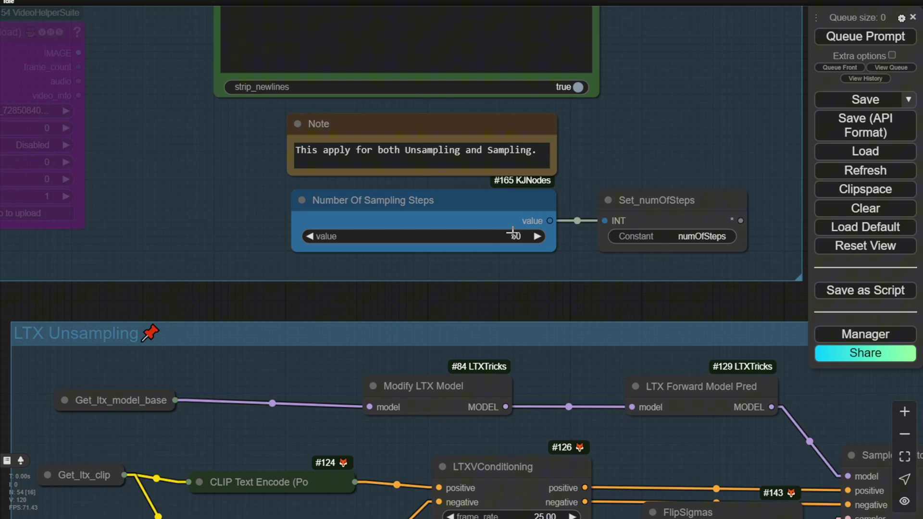
{"action": "scroll", "coordinate": [503, 233], "scroll_direction": "down", "scroll_amount": 2}
{"action": "scroll", "coordinate": [478, 299], "scroll_direction": "down", "scroll_amount": 2}
{"action": "left_click_drag", "start_coordinate": [479, 281], "coordinate": [307, 140]}
Expand Get_numOfSteps and move it beside the LTXVScheduler whose steps it feeds
{"action": "left_click", "coordinate": [373, 142]}
{"action": "left_click", "coordinate": [351, 149]}
{"action": "left_click_drag", "start_coordinate": [383, 148], "coordinate": [358, 124]}
{"action": "key", "text": "1"}
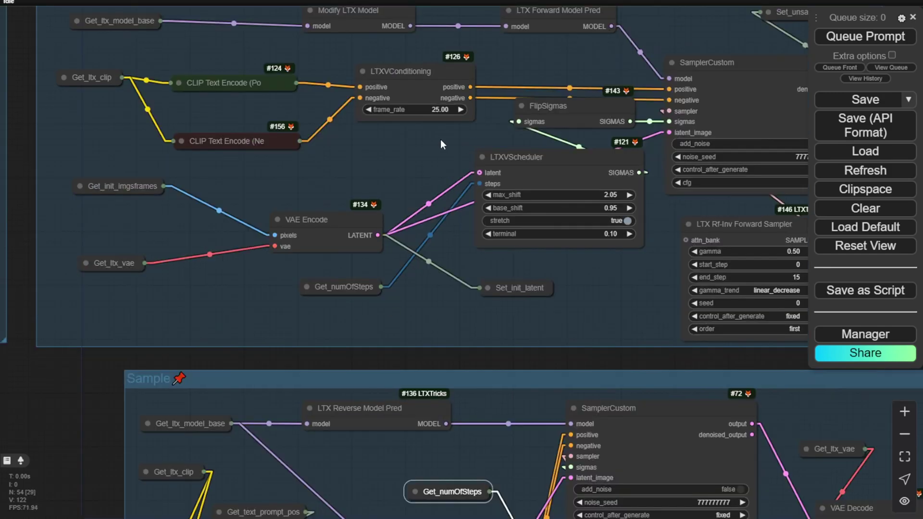
{"action": "left_click", "coordinate": [522, 157]}
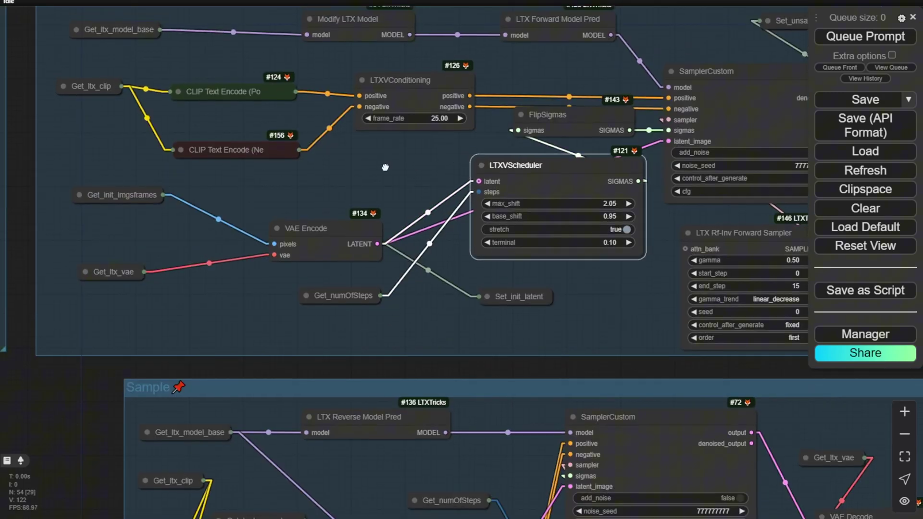
{"action": "scroll", "coordinate": [377, 197], "scroll_direction": "up", "scroll_amount": 3}
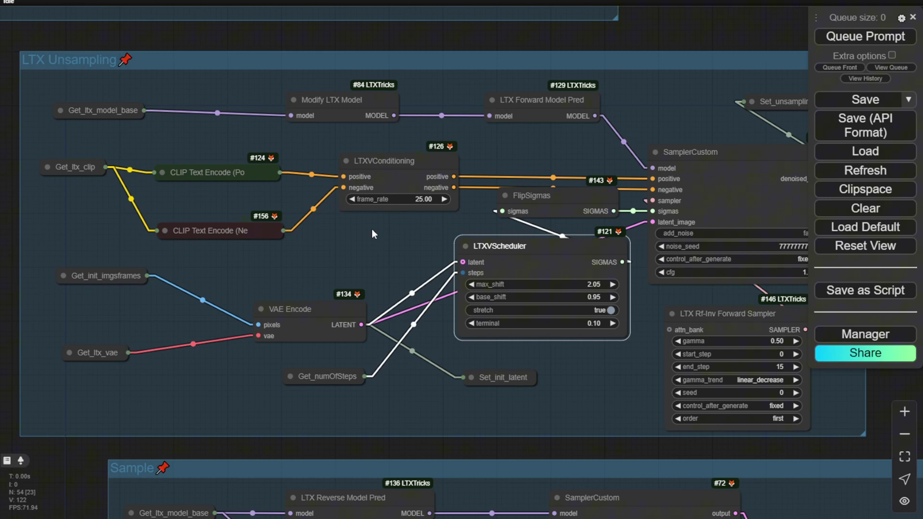
{"action": "left_click_drag", "start_coordinate": [327, 376], "coordinate": [324, 269]}
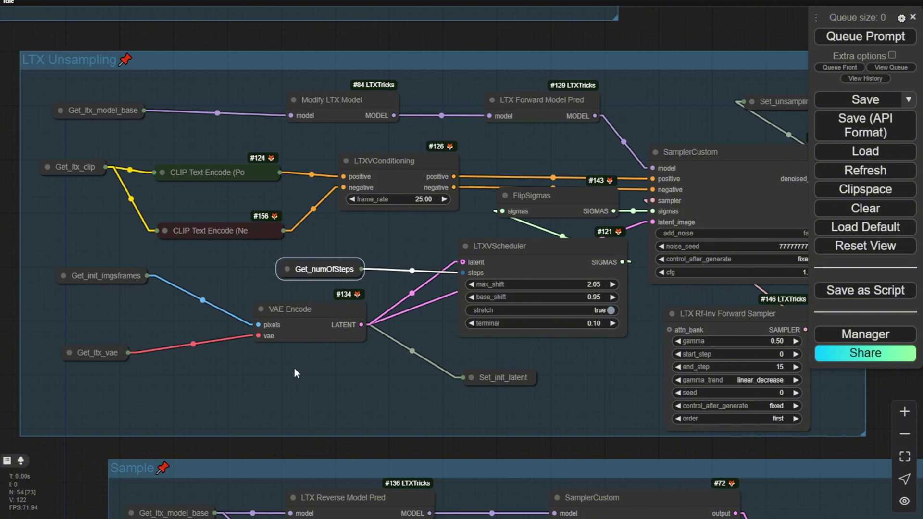
Pan out to bring the input video preview and Model Loader group into view
{"action": "left_click_drag", "start_coordinate": [281, 371], "coordinate": [469, 427]}
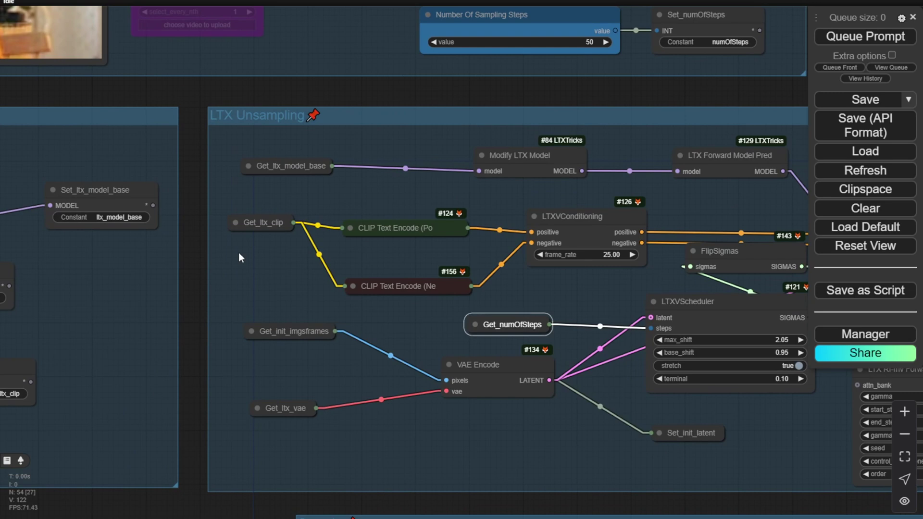
{"action": "left_click_drag", "start_coordinate": [239, 255], "coordinate": [453, 385]}
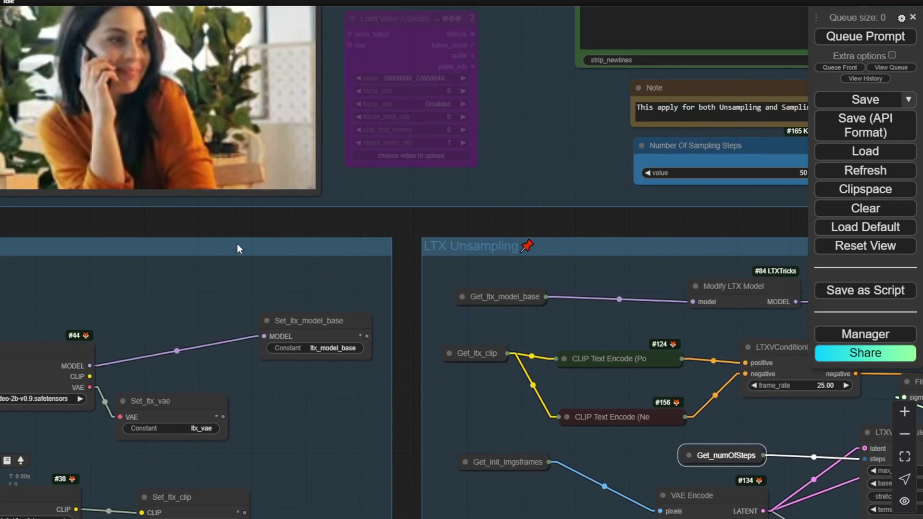
{"action": "scroll", "coordinate": [237, 244], "scroll_direction": "down", "scroll_amount": 2}
Look over LTX Unsampling, then pan down and zoom into the Sample group's scheduler and sampler
{"action": "scroll", "coordinate": [271, 312], "scroll_direction": "down", "scroll_amount": 3}
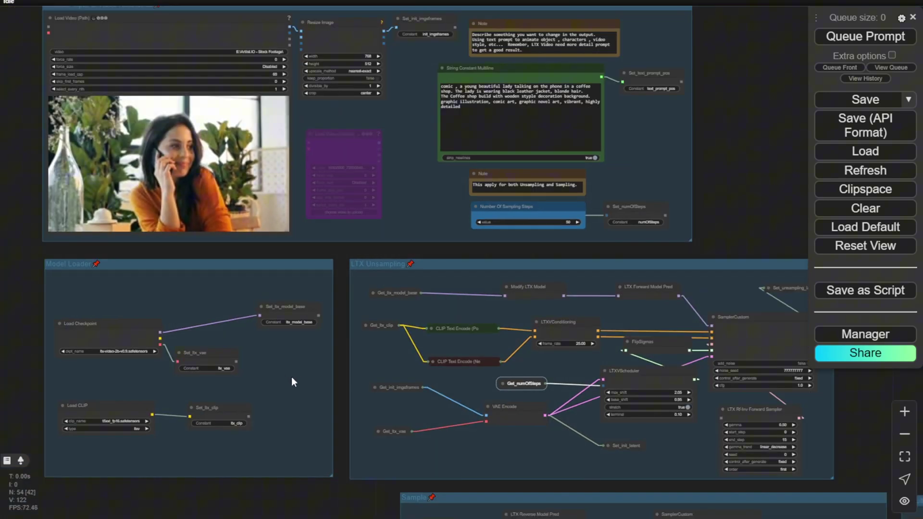
{"action": "left_click_drag", "start_coordinate": [293, 382], "coordinate": [247, 336]}
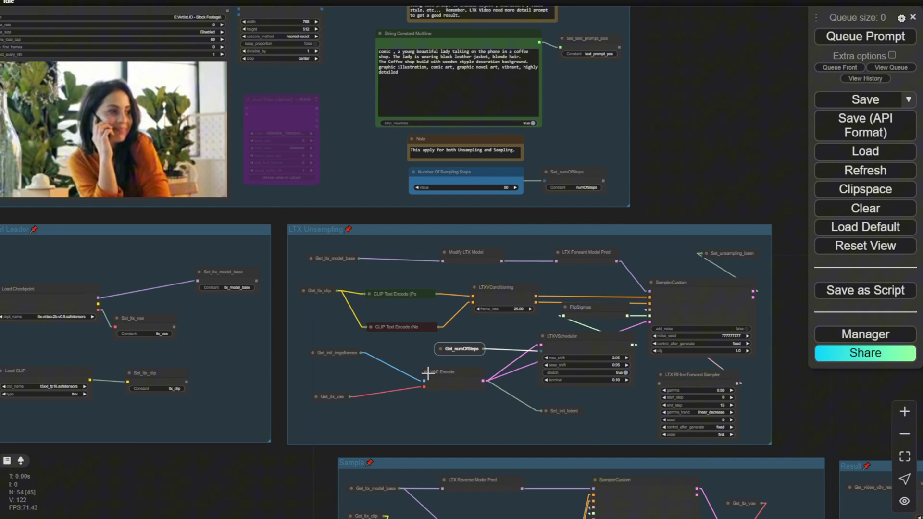
{"action": "scroll", "coordinate": [529, 408], "scroll_direction": "down", "scroll_amount": 3}
{"action": "scroll", "coordinate": [532, 403], "scroll_direction": "up", "scroll_amount": 5}
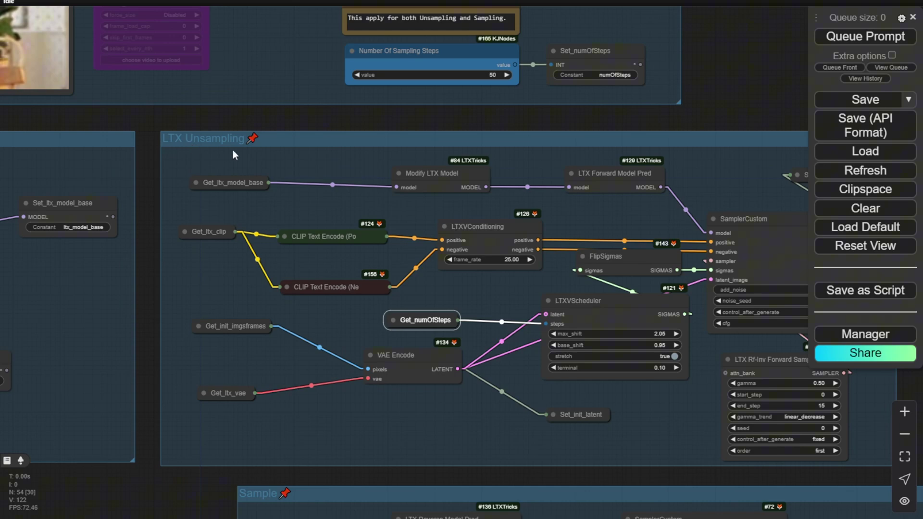
{"action": "scroll", "coordinate": [423, 483], "scroll_direction": "down", "scroll_amount": 3}
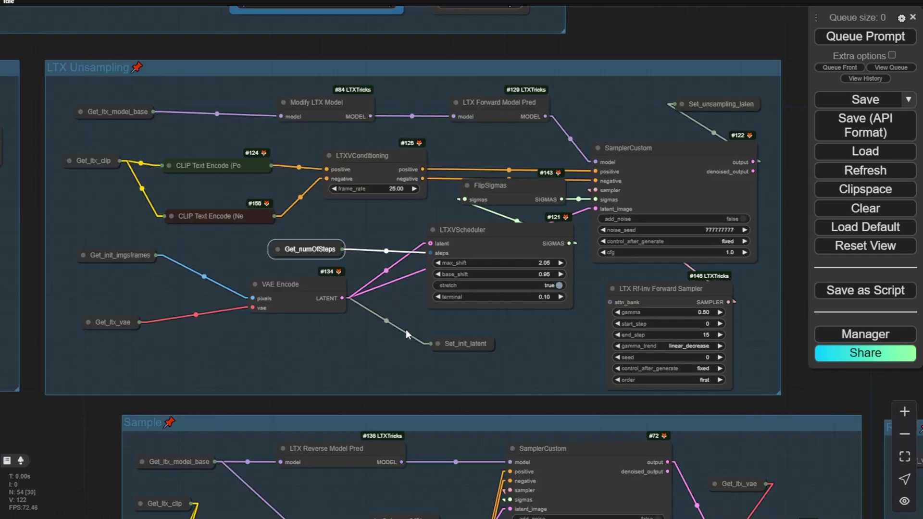
{"action": "left_click_drag", "start_coordinate": [406, 330], "coordinate": [387, 275]}
{"action": "scroll", "coordinate": [388, 276], "scroll_direction": "up", "scroll_amount": 3}
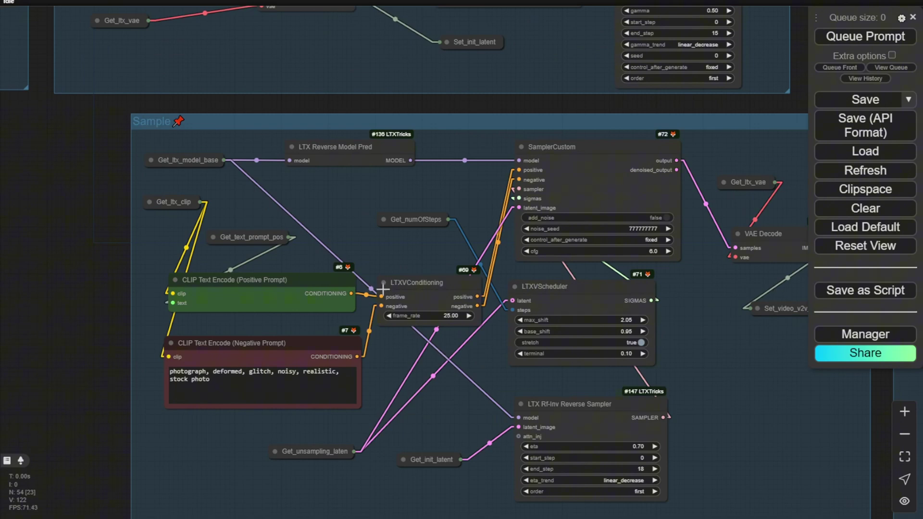
Nudge and widen the LTX Rf-Inv Forward Sampler node to show cfg 1.0 and end step 15
{"action": "key", "text": "1"}
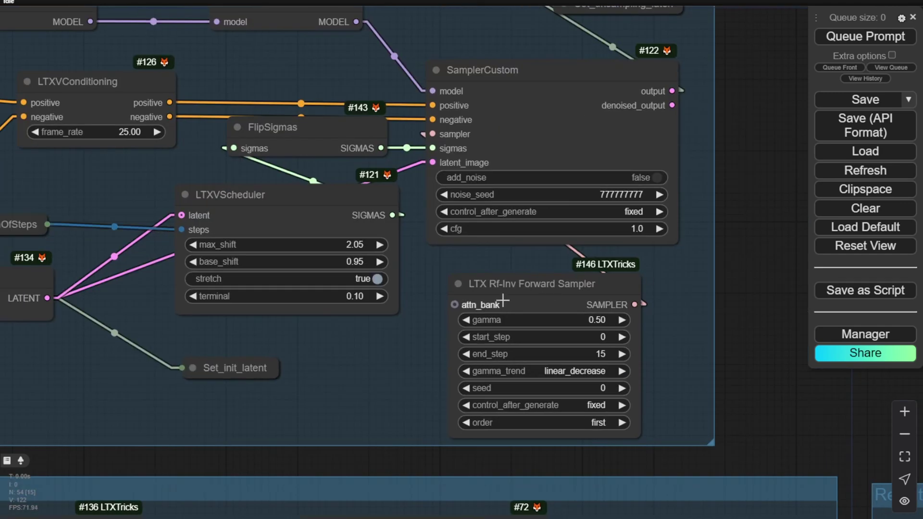
{"action": "left_click_drag", "start_coordinate": [510, 282], "coordinate": [498, 270]}
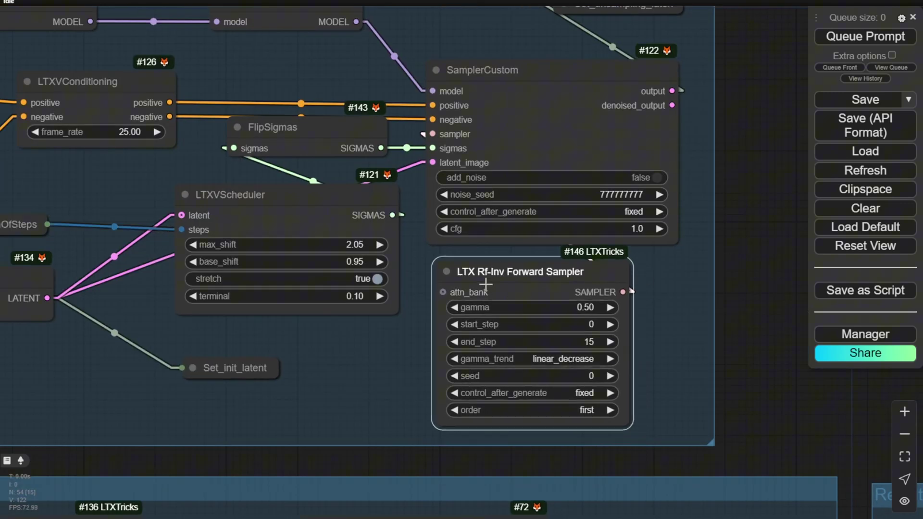
{"action": "scroll", "coordinate": [485, 284], "scroll_direction": "up", "scroll_amount": 1}
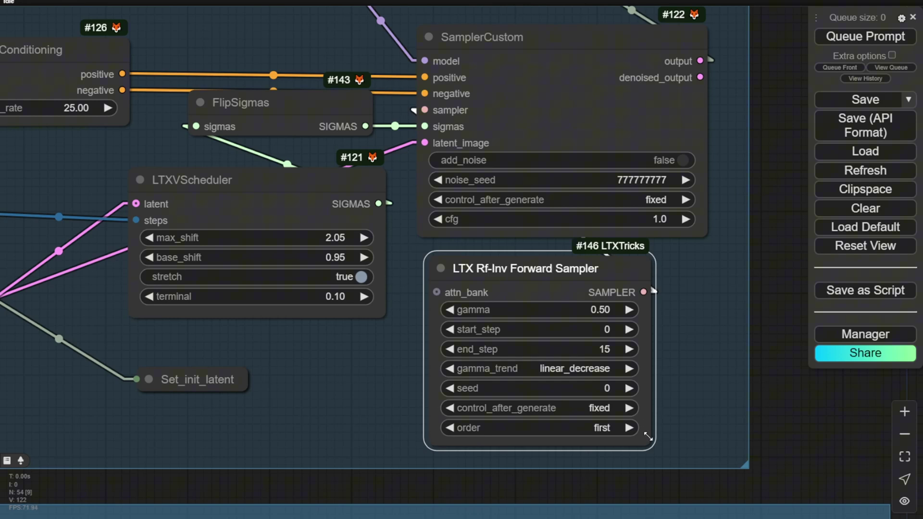
{"action": "left_click_drag", "start_coordinate": [649, 438], "coordinate": [689, 440]}
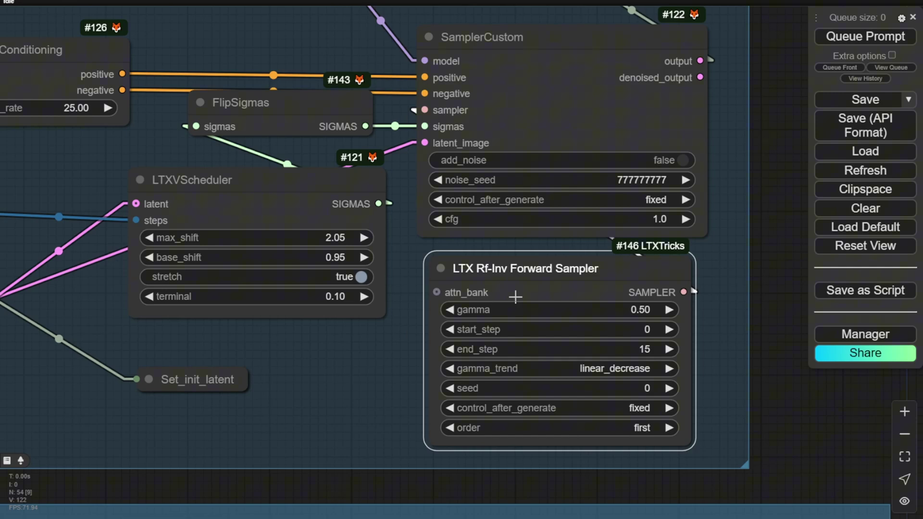
{"action": "scroll", "coordinate": [515, 296], "scroll_direction": "down", "scroll_amount": 3}
{"action": "scroll", "coordinate": [645, 168], "scroll_direction": "down", "scroll_amount": 3}
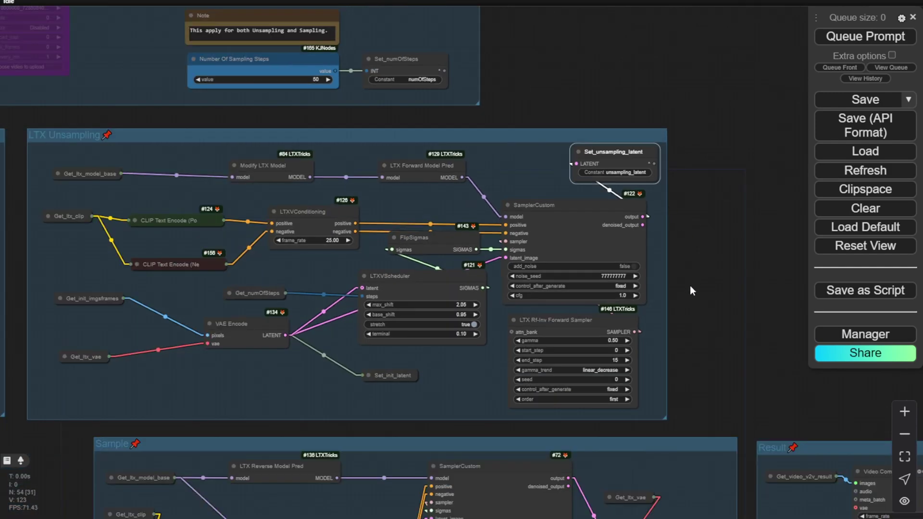
{"action": "scroll", "coordinate": [622, 178], "scroll_direction": "up", "scroll_amount": 5}
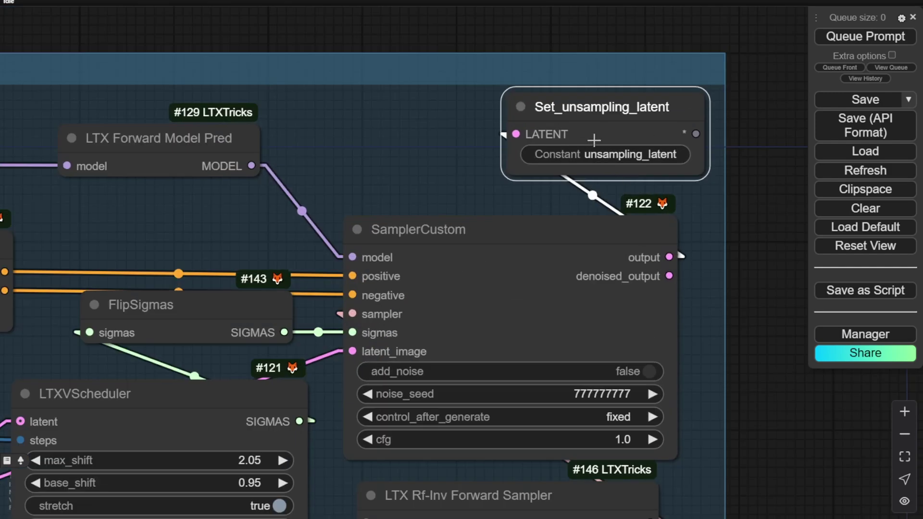
Expand Get_unsampling_latent, move it up-right, and trace LTXVScheduler and SamplerCustom links
{"action": "left_click", "coordinate": [521, 106]}
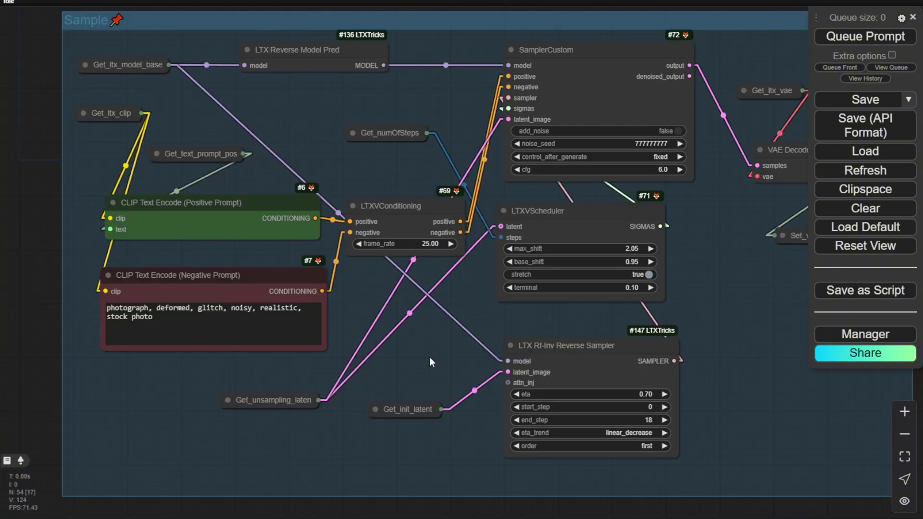
{"action": "left_click", "coordinate": [227, 400]}
{"action": "left_click_drag", "start_coordinate": [258, 403], "coordinate": [385, 317]}
{"action": "scroll", "coordinate": [386, 317], "scroll_direction": "up", "scroll_amount": 5}
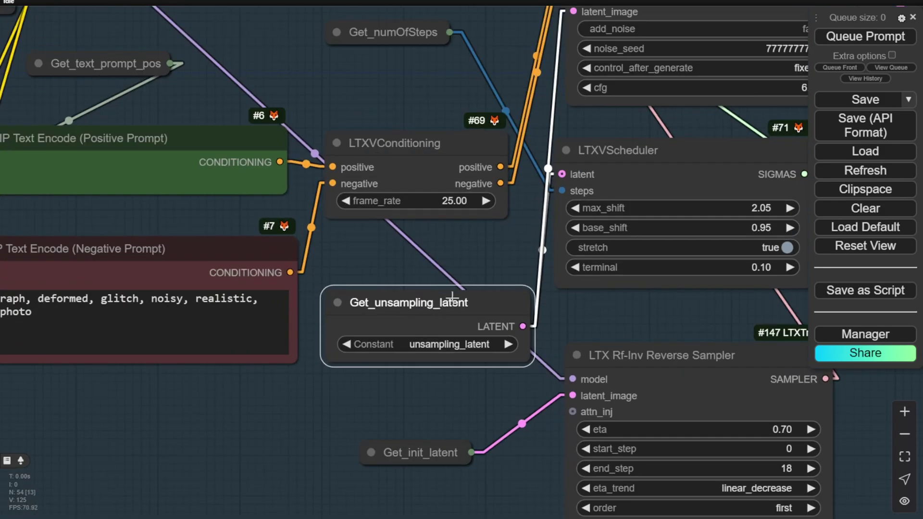
{"action": "left_click_drag", "start_coordinate": [486, 259], "coordinate": [342, 336]}
{"action": "left_click", "coordinate": [524, 229]}
{"action": "left_click_drag", "start_coordinate": [715, 224], "coordinate": [738, 363]}
{"action": "left_click", "coordinate": [546, 138]}
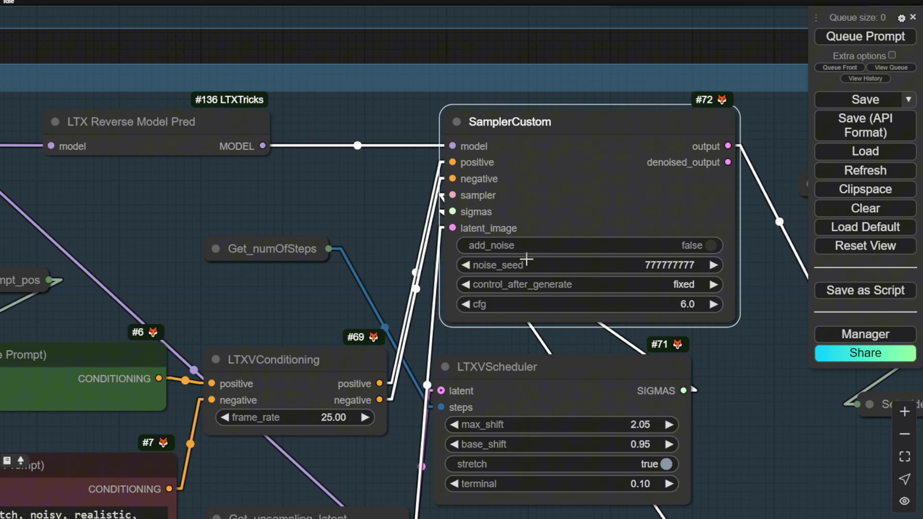
Expand Get_unsampling_latent and Get_init_latent, then highlight LTXVScheduler and SamplerCustom connections
{"action": "scroll", "coordinate": [490, 221], "scroll_direction": "up", "scroll_amount": 3}
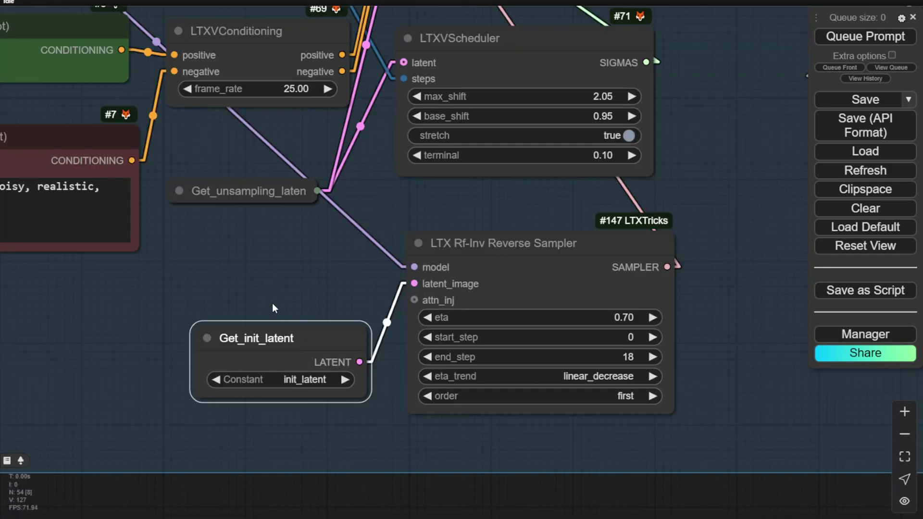
{"action": "scroll", "coordinate": [274, 308], "scroll_direction": "down", "scroll_amount": 3}
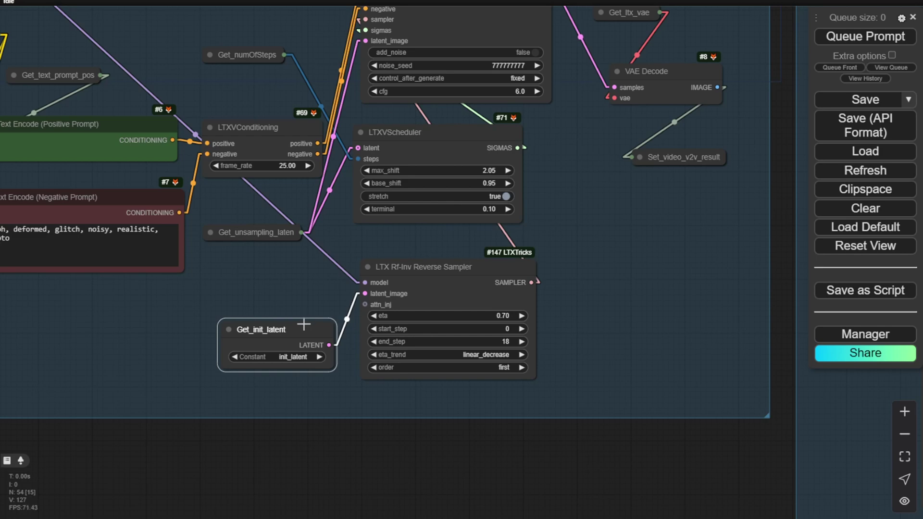
{"action": "scroll", "coordinate": [306, 314], "scroll_direction": "up", "scroll_amount": 3}
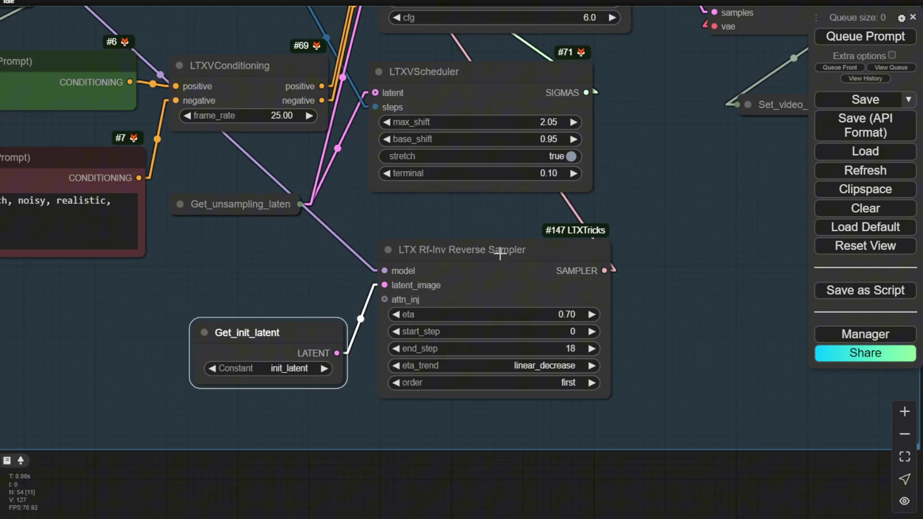
{"action": "left_click_drag", "start_coordinate": [468, 225], "coordinate": [513, 370]}
{"action": "left_click", "coordinate": [486, 233]}
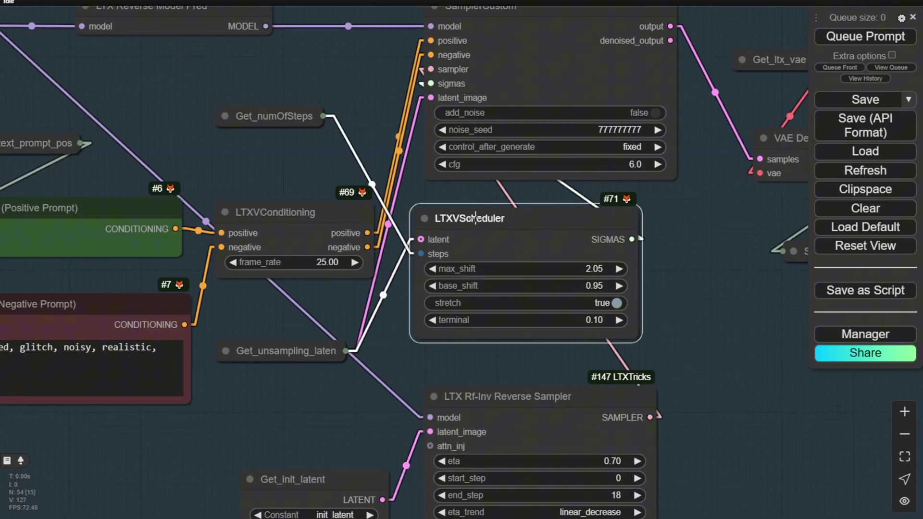
{"action": "left_click", "coordinate": [225, 351]}
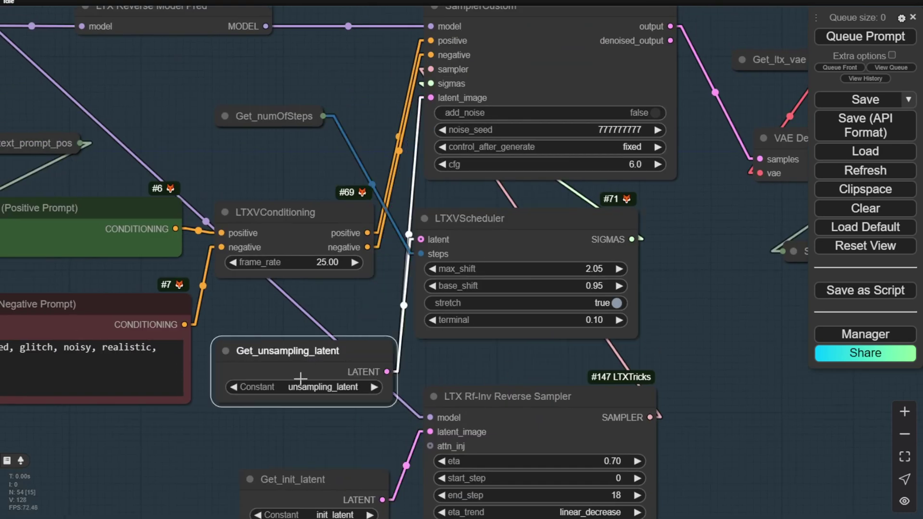
{"action": "scroll", "coordinate": [317, 389], "scroll_direction": "down", "scroll_amount": 3}
{"action": "left_click", "coordinate": [329, 350]}
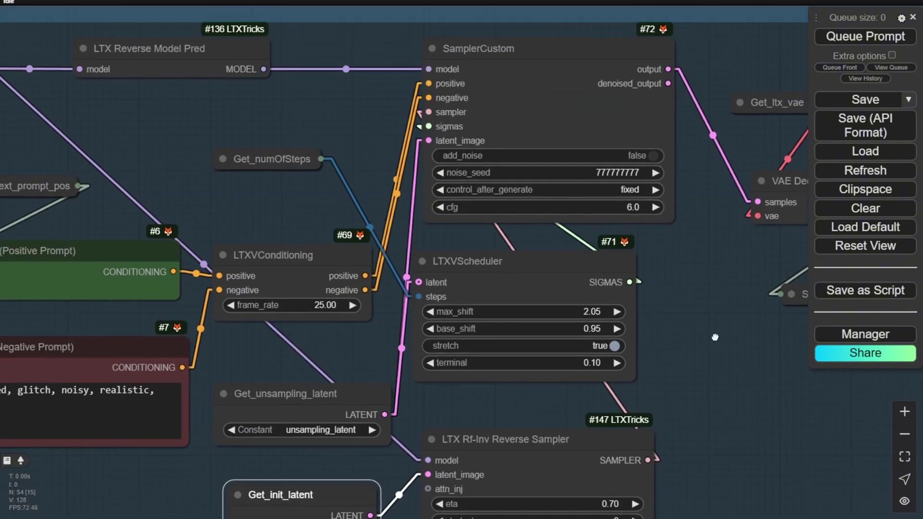
{"action": "scroll", "coordinate": [729, 150], "scroll_direction": "up", "scroll_amount": 5}
{"action": "left_click", "coordinate": [542, 140]}
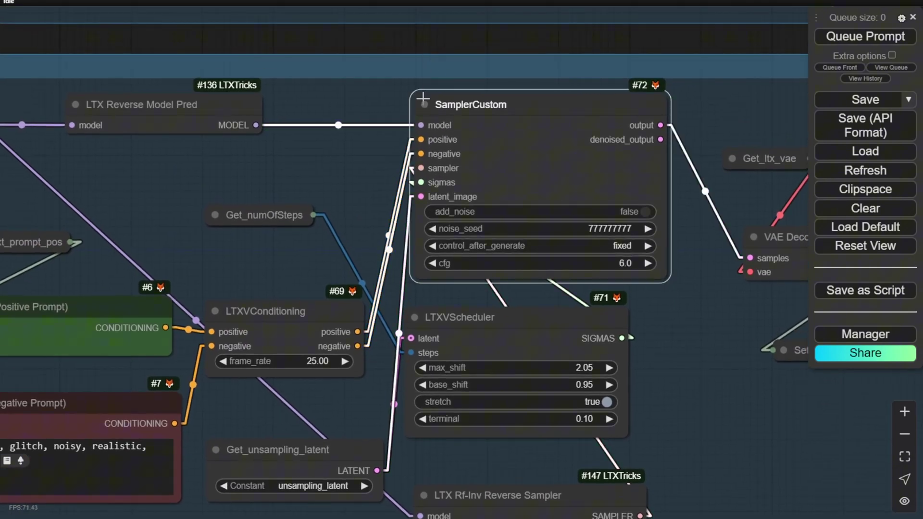
{"action": "scroll", "coordinate": [440, 105], "scroll_direction": "up", "scroll_amount": 5}
{"action": "scroll", "coordinate": [388, 288], "scroll_direction": "down", "scroll_amount": 5}
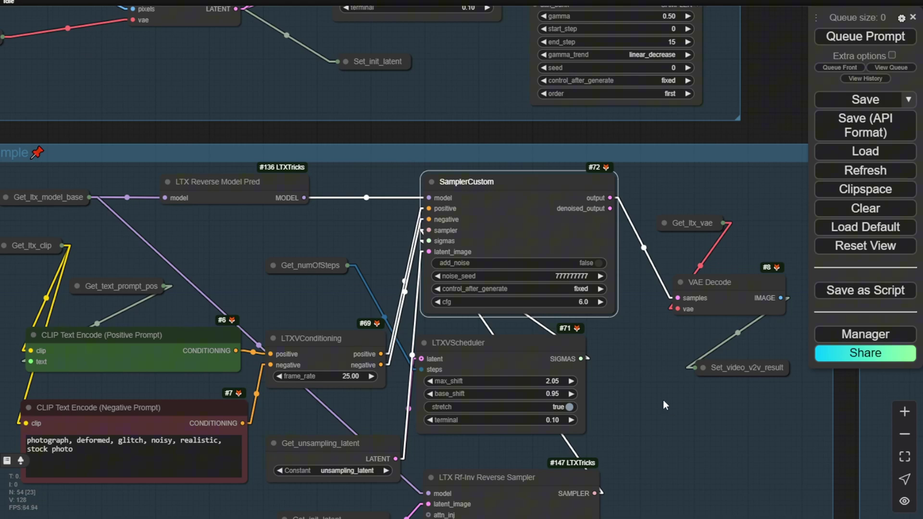
View the comic-style result video, then pan back to the input group
{"action": "scroll", "coordinate": [665, 413], "scroll_direction": "down", "scroll_amount": 3}
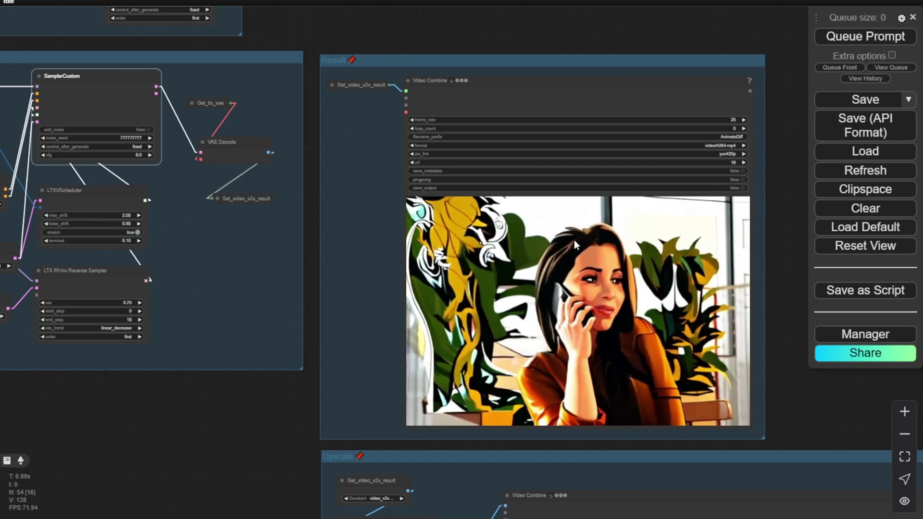
{"action": "scroll", "coordinate": [587, 252], "scroll_direction": "down", "scroll_amount": 9}
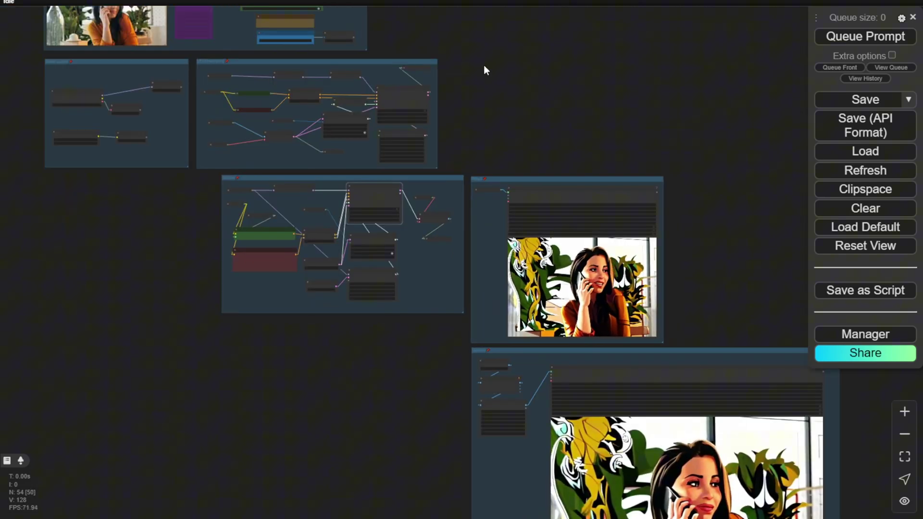
{"action": "left_click_drag", "start_coordinate": [484, 65], "coordinate": [602, 173]}
{"action": "scroll", "coordinate": [209, 114], "scroll_direction": "up", "scroll_amount": 4}
{"action": "scroll", "coordinate": [235, 131], "scroll_direction": "up", "scroll_amount": 3}
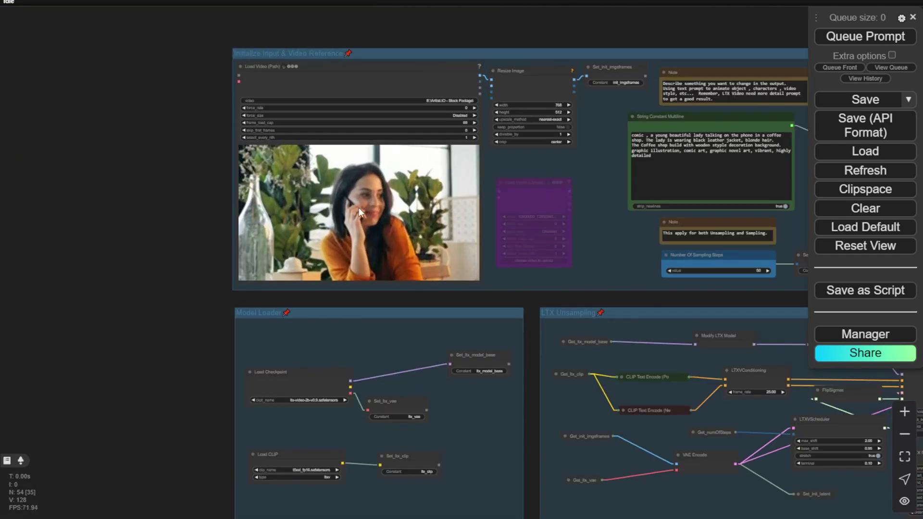
Bring up and dismiss the Load Video node's context menu
{"action": "right_click", "coordinate": [344, 222]}
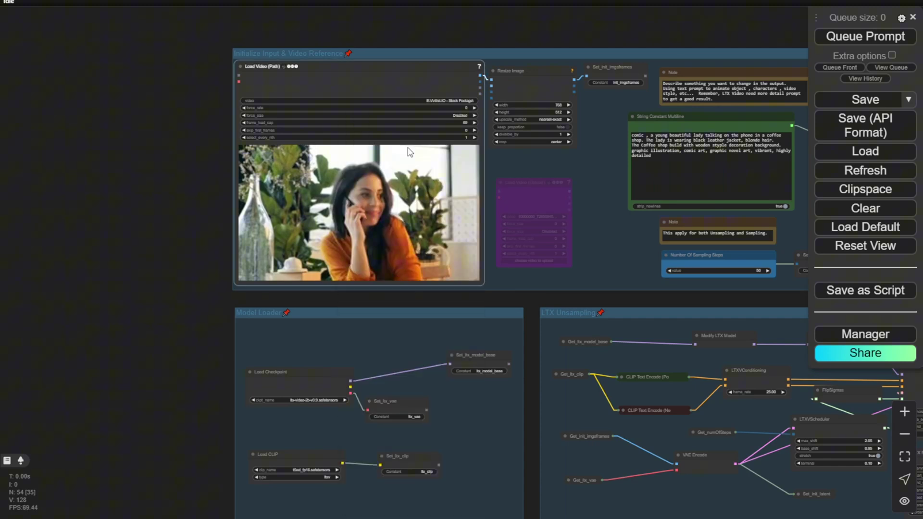
{"action": "right_click", "coordinate": [330, 157]}
{"action": "left_click", "coordinate": [365, 164]}
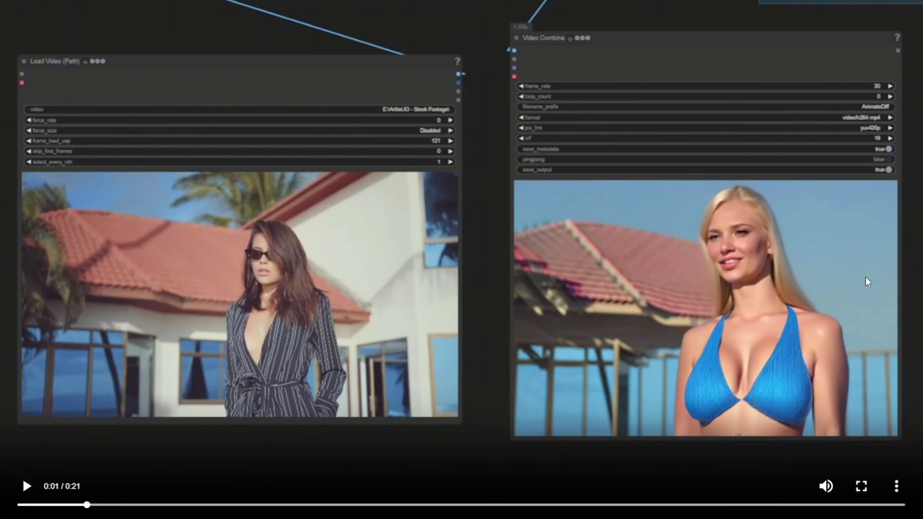
Play the singer comparison, pause it, then skip ahead to the beach selfie comparison at 0:13
{"action": "left_click", "coordinate": [383, 342]}
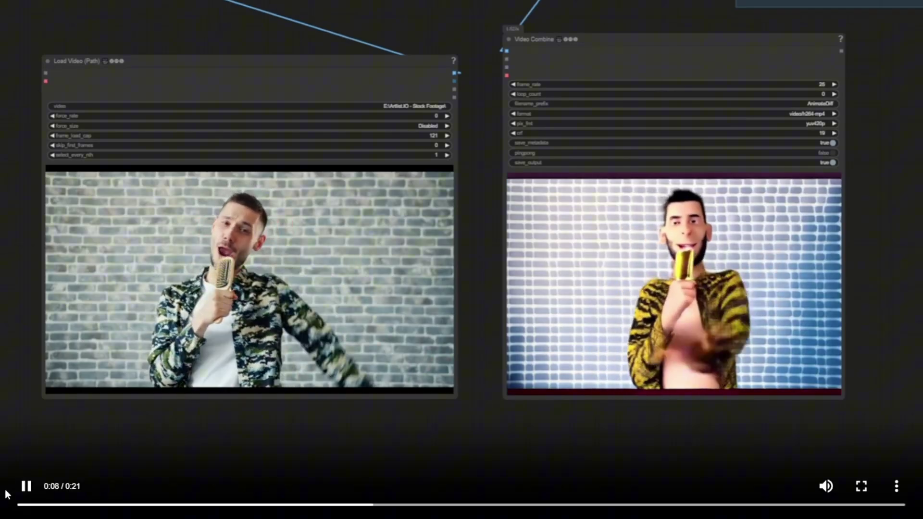
{"action": "left_click", "coordinate": [29, 486]}
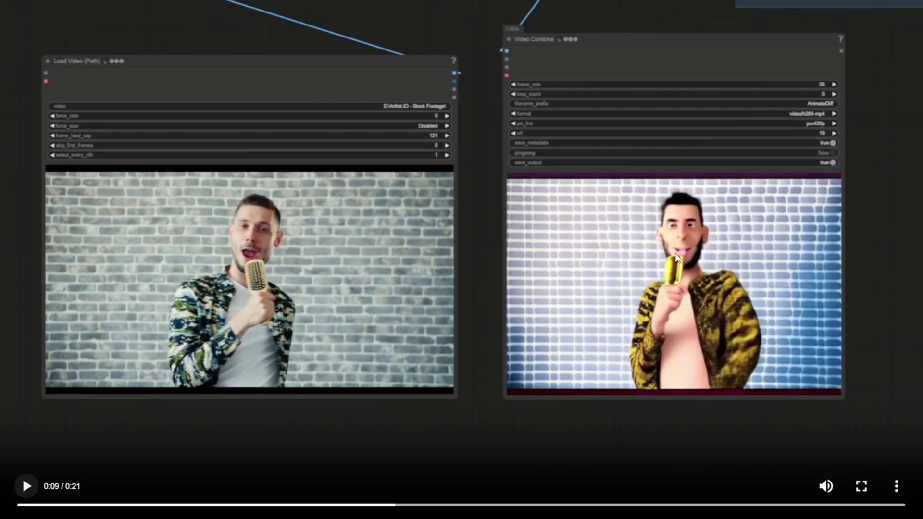
{"action": "left_click", "coordinate": [575, 505]}
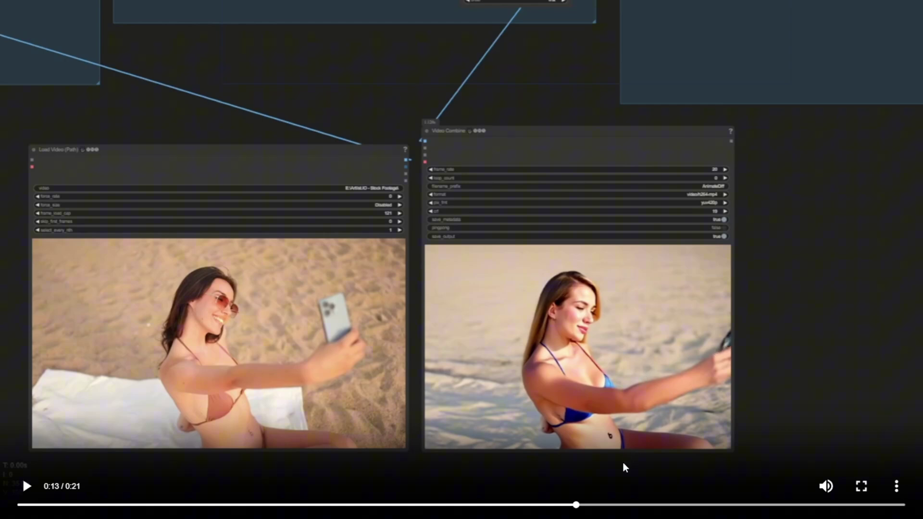
Play the beach clip muted, stepping forward to 0:19, then pause at 0:05 on the red-roofed house example
{"action": "left_click", "coordinate": [24, 486]}
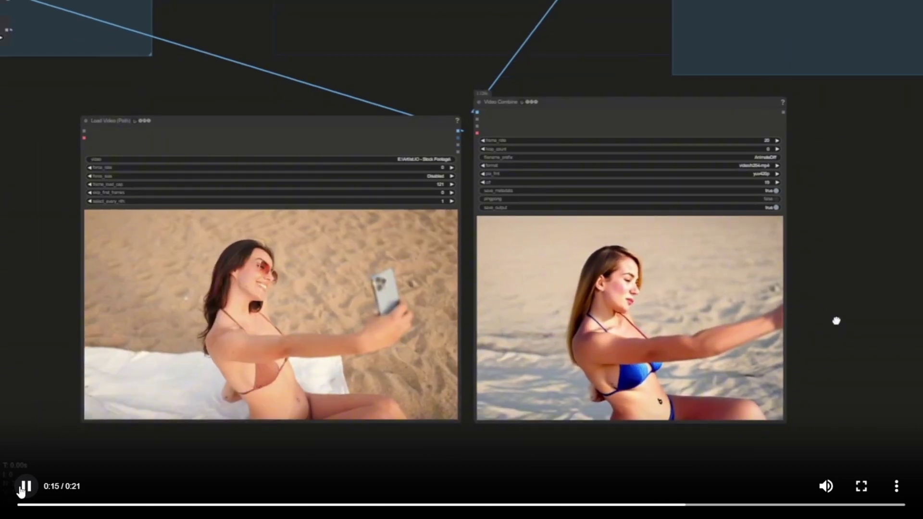
{"action": "left_click", "coordinate": [24, 486]}
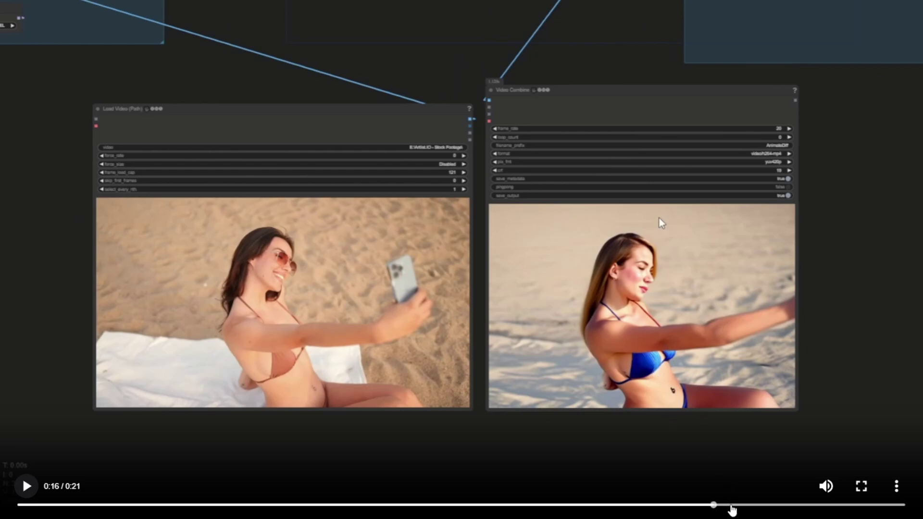
{"action": "left_click", "coordinate": [732, 505]}
{"action": "left_click", "coordinate": [778, 506]}
{"action": "key", "text": "m"}
{"action": "left_click", "coordinate": [851, 506]}
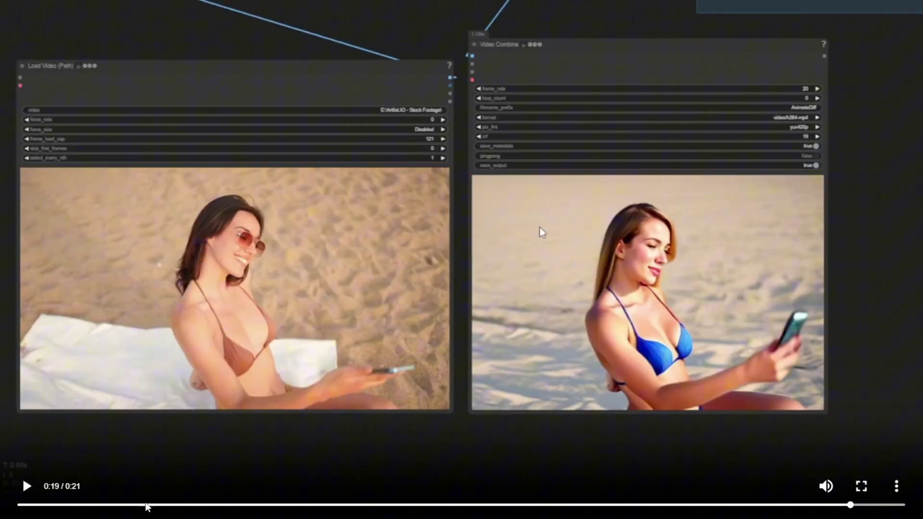
{"action": "left_click", "coordinate": [132, 506]}
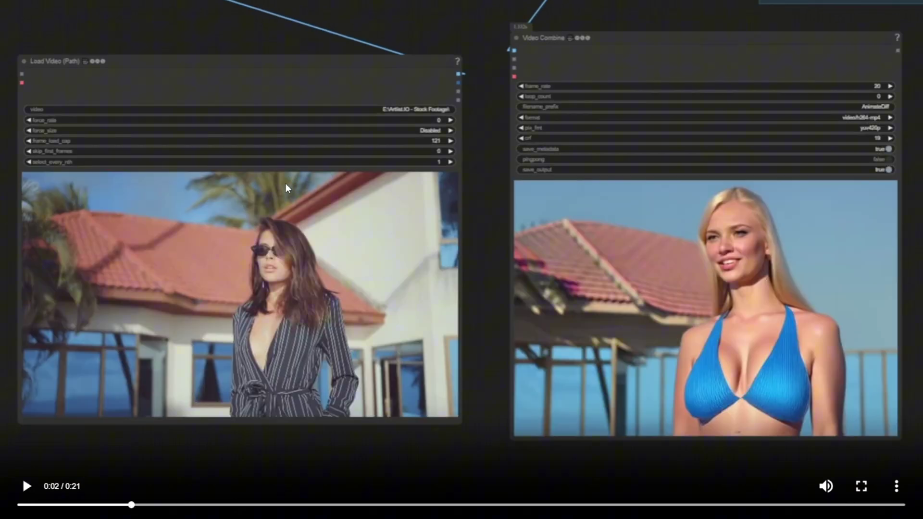
{"action": "left_click", "coordinate": [250, 506]}
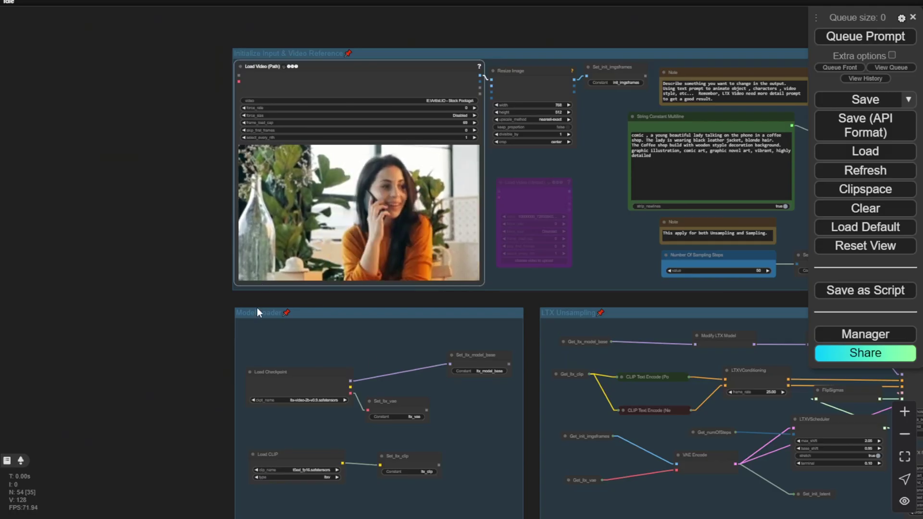
Zoom and pan past the model loader and unsampling groups, back to the Initialize Input & Video Reference group
{"action": "scroll", "coordinate": [228, 345], "scroll_direction": "down", "scroll_amount": 5}
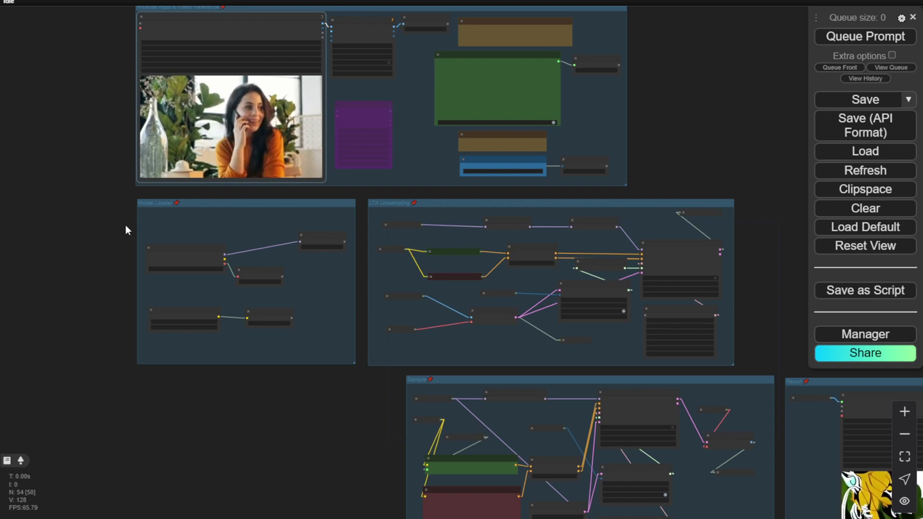
{"action": "scroll", "coordinate": [397, 218], "scroll_direction": "up", "scroll_amount": 3}
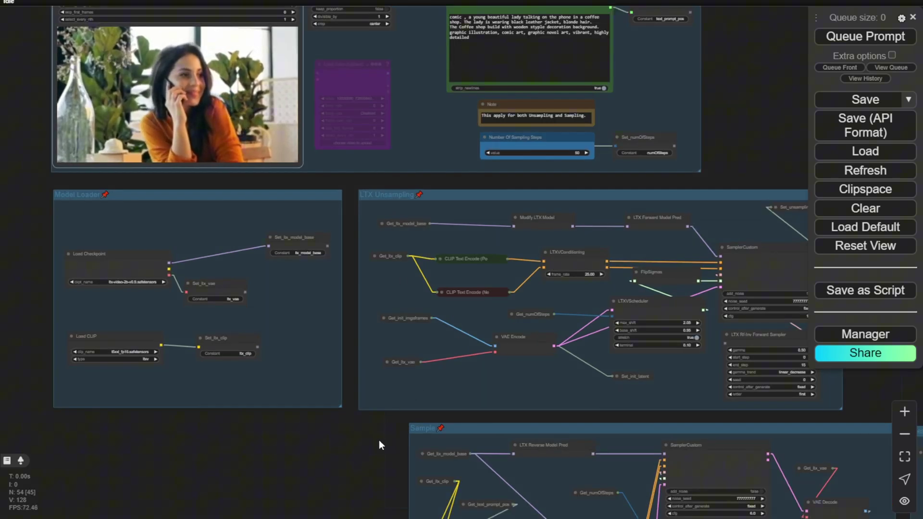
{"action": "left_click_drag", "start_coordinate": [372, 440], "coordinate": [294, 390]}
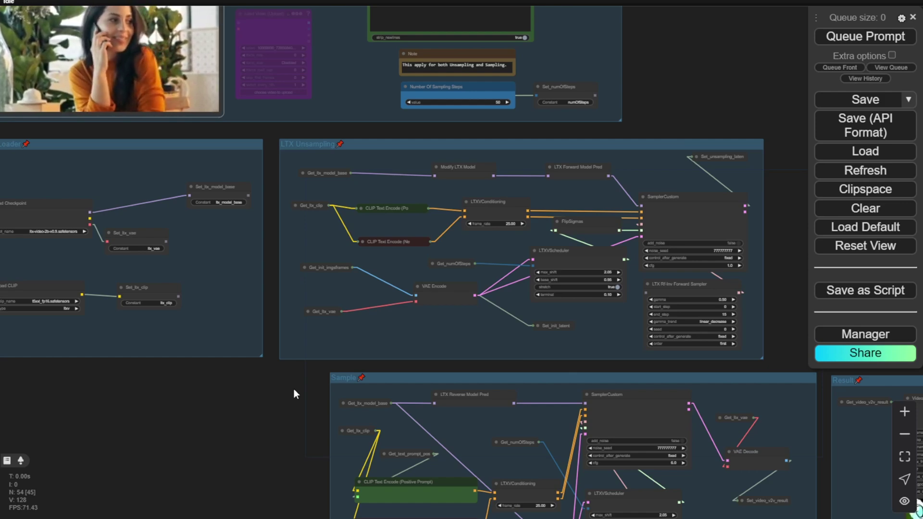
{"action": "scroll", "coordinate": [295, 393], "scroll_direction": "down", "scroll_amount": 5}
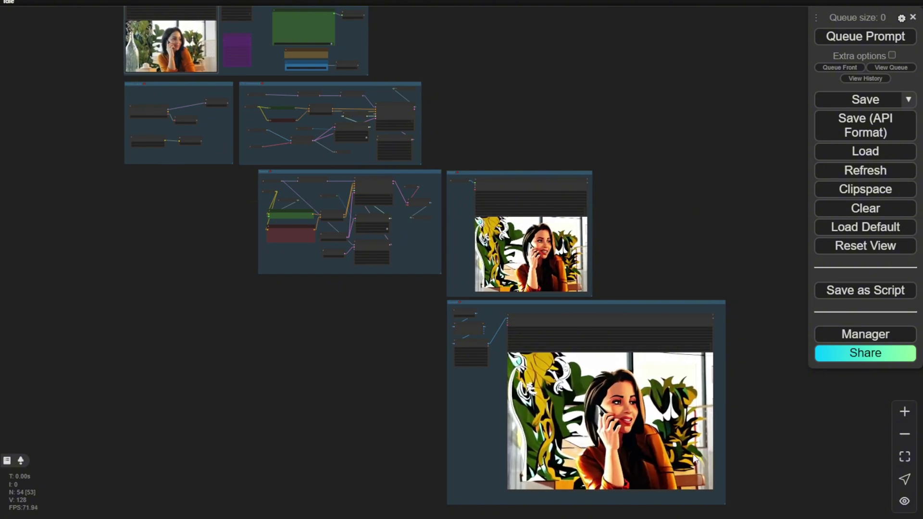
{"action": "left_click_drag", "start_coordinate": [470, 62], "coordinate": [573, 211]}
{"action": "scroll", "coordinate": [394, 288], "scroll_direction": "up", "scroll_amount": 5}
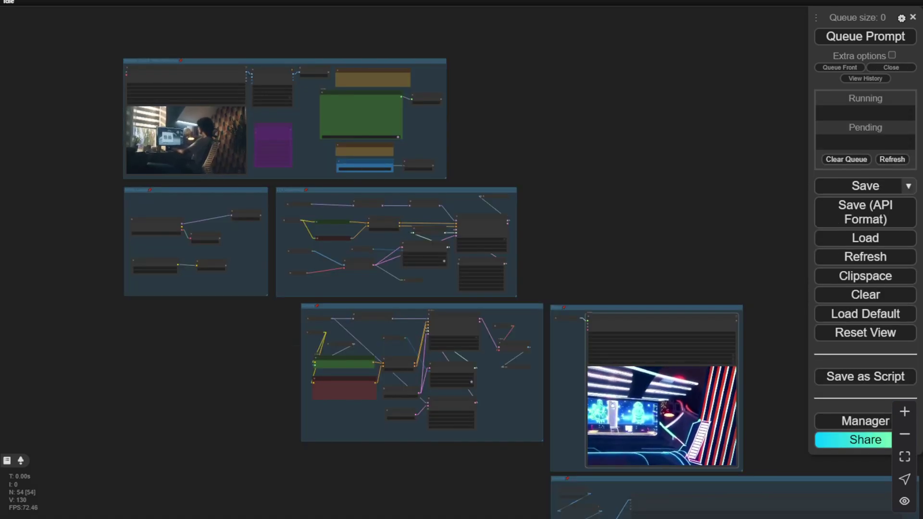
Zoom in and center the large source video of the desk worker on the canvas
{"action": "scroll", "coordinate": [200, 165], "scroll_direction": "up", "scroll_amount": 6}
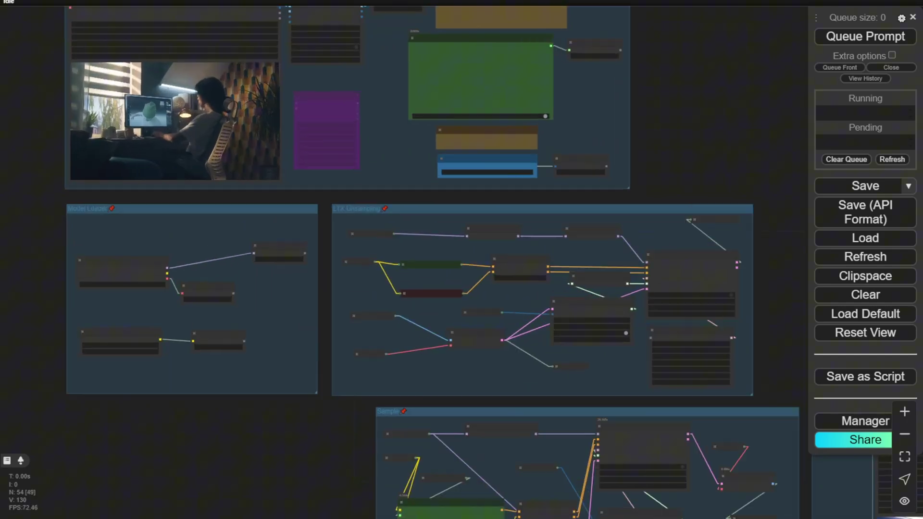
{"action": "scroll", "coordinate": [152, 188], "scroll_direction": "up", "scroll_amount": 6}
{"action": "left_click_drag", "start_coordinate": [190, 112], "coordinate": [378, 254]}
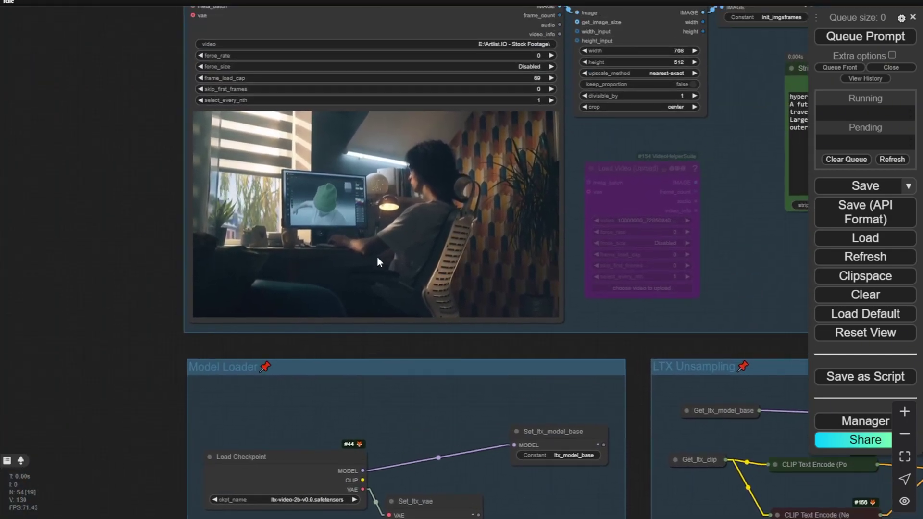
{"action": "scroll", "coordinate": [378, 254], "scroll_direction": "up", "scroll_amount": 3}
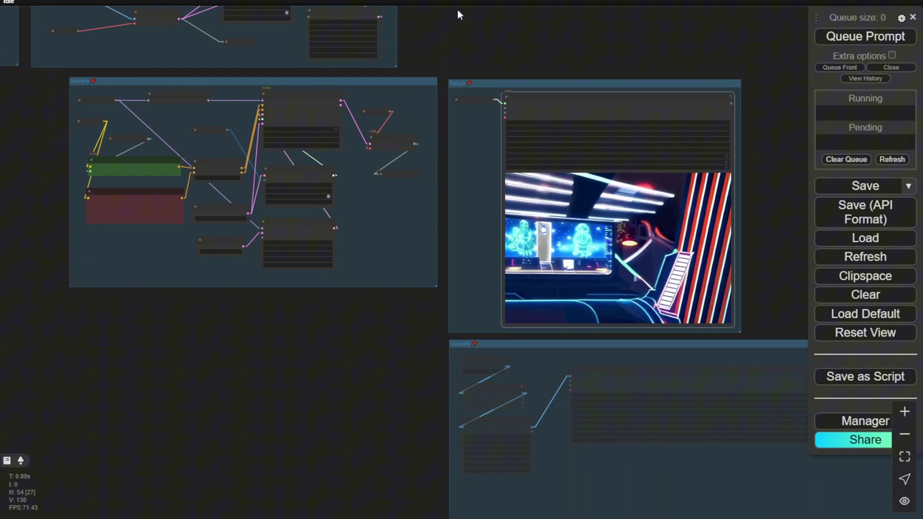
{"action": "scroll", "coordinate": [682, 192], "scroll_direction": "up", "scroll_amount": 4}
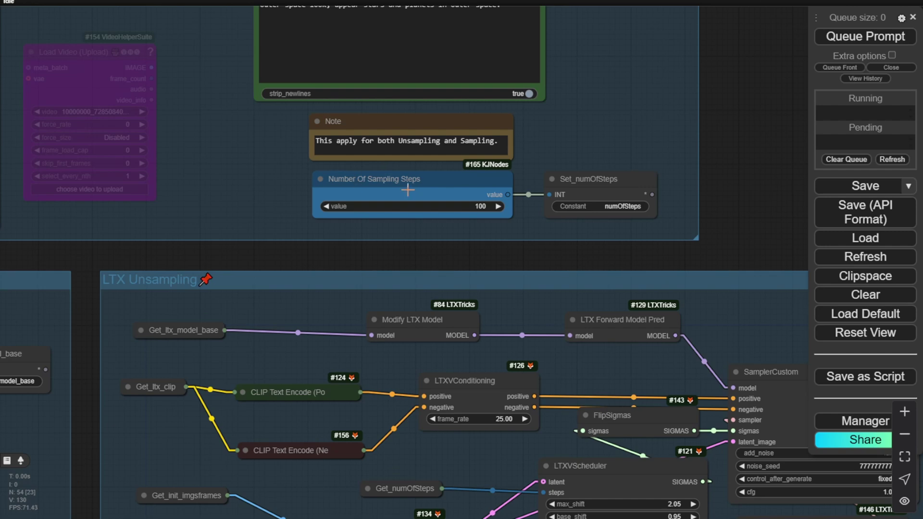
Zoom out from Number Of Sampling Steps (100) and pan over to the Result video preview
{"action": "scroll", "coordinate": [474, 223], "scroll_direction": "up", "scroll_amount": 4}
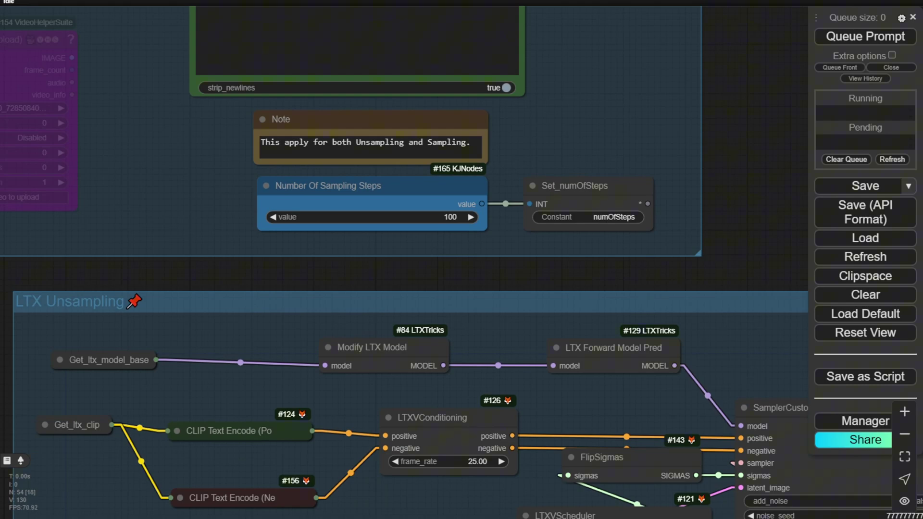
{"action": "scroll", "coordinate": [636, 148], "scroll_direction": "down", "scroll_amount": 5}
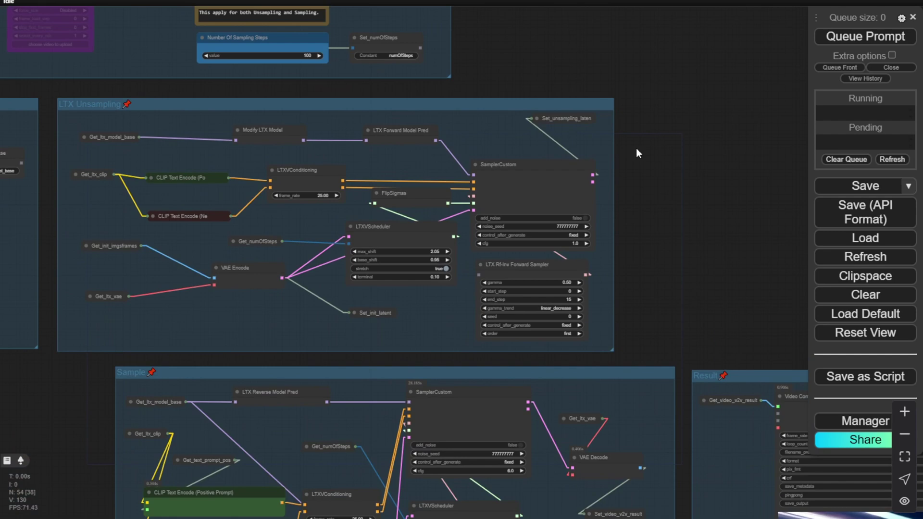
{"action": "scroll", "coordinate": [689, 297], "scroll_direction": "down", "scroll_amount": 4}
{"action": "left_click_drag", "start_coordinate": [692, 297], "coordinate": [447, 110]}
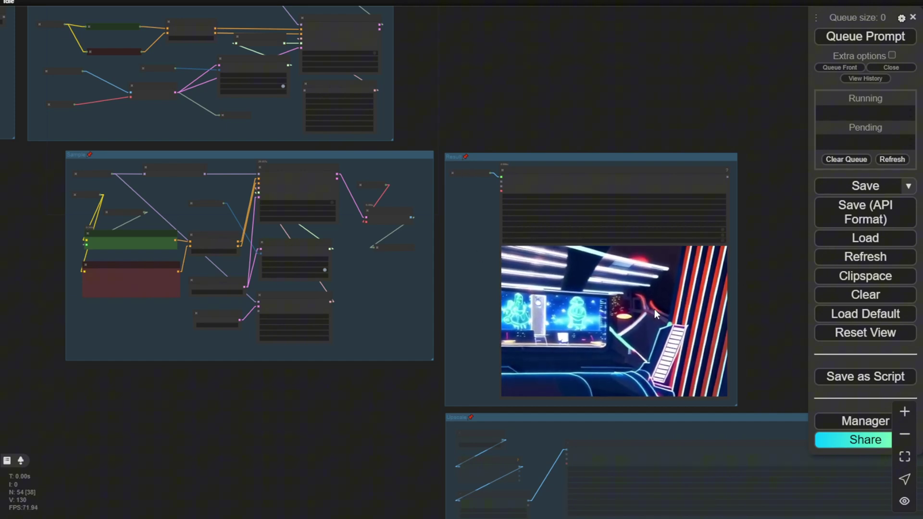
Pan to the curly-haired woman's source clip, then clear the selection to read the old-woman prompt
{"action": "scroll", "coordinate": [482, 130], "scroll_direction": "down", "scroll_amount": 3}
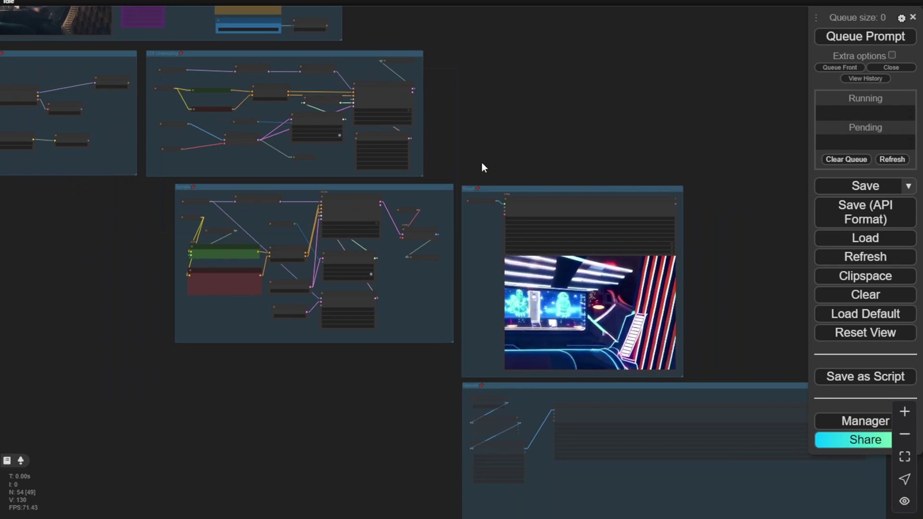
{"action": "scroll", "coordinate": [596, 281], "scroll_direction": "up", "scroll_amount": 7}
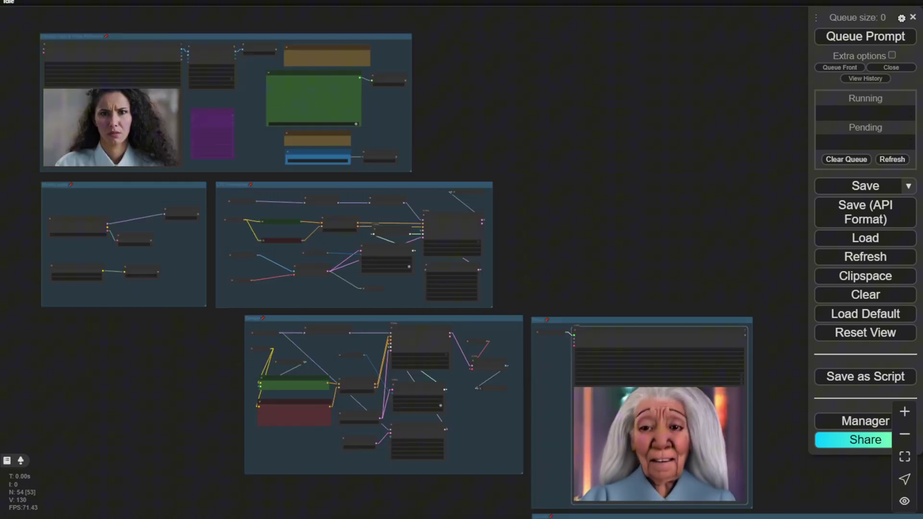
{"action": "left_click_drag", "start_coordinate": [453, 110], "coordinate": [639, 219]}
{"action": "scroll", "coordinate": [310, 226], "scroll_direction": "up", "scroll_amount": 8}
{"action": "scroll", "coordinate": [339, 304], "scroll_direction": "up", "scroll_amount": 3}
{"action": "scroll", "coordinate": [339, 305], "scroll_direction": "down", "scroll_amount": 3}
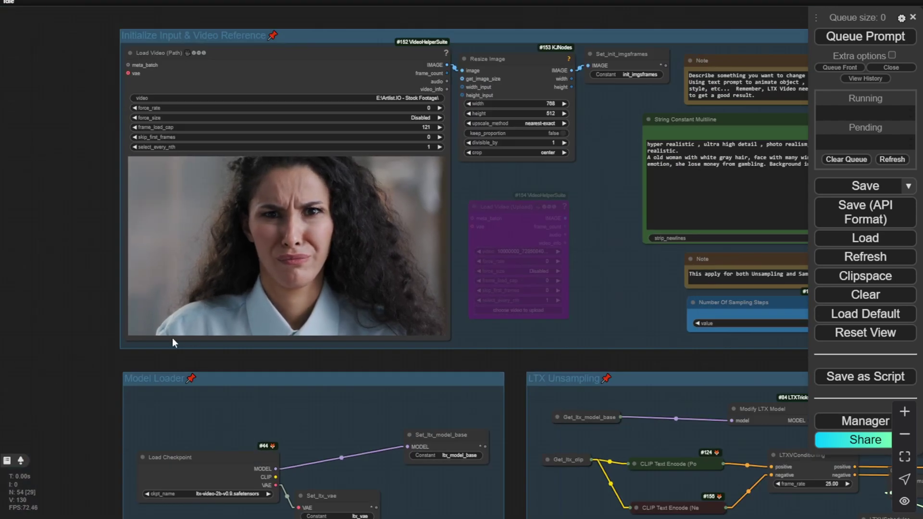
{"action": "scroll", "coordinate": [292, 216], "scroll_direction": "up", "scroll_amount": 3}
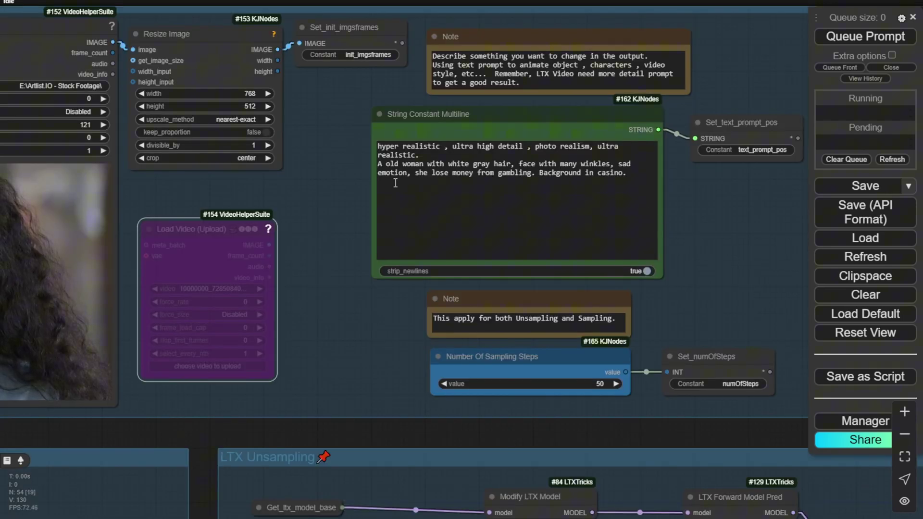
{"action": "left_click", "coordinate": [380, 201]}
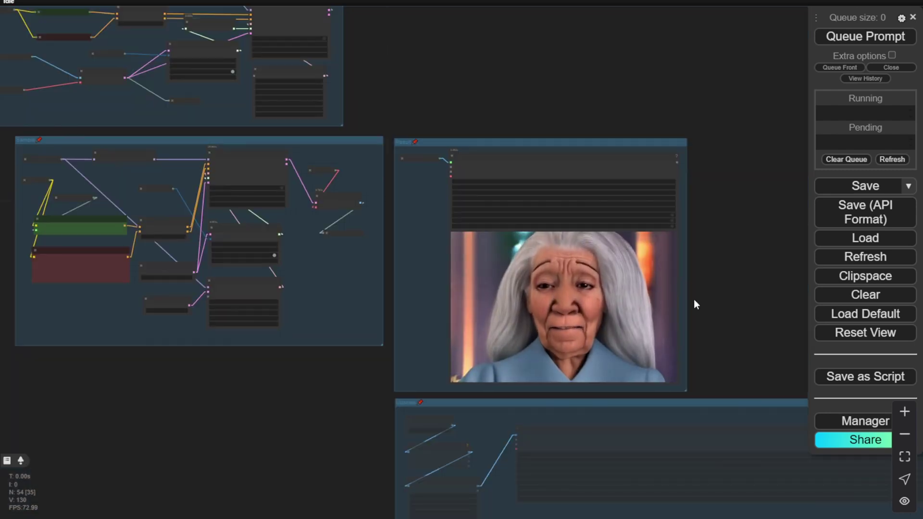
Zoom and pan from the input group nodes down to the lower sample and result groups
{"action": "scroll", "coordinate": [699, 299], "scroll_direction": "up", "scroll_amount": 1}
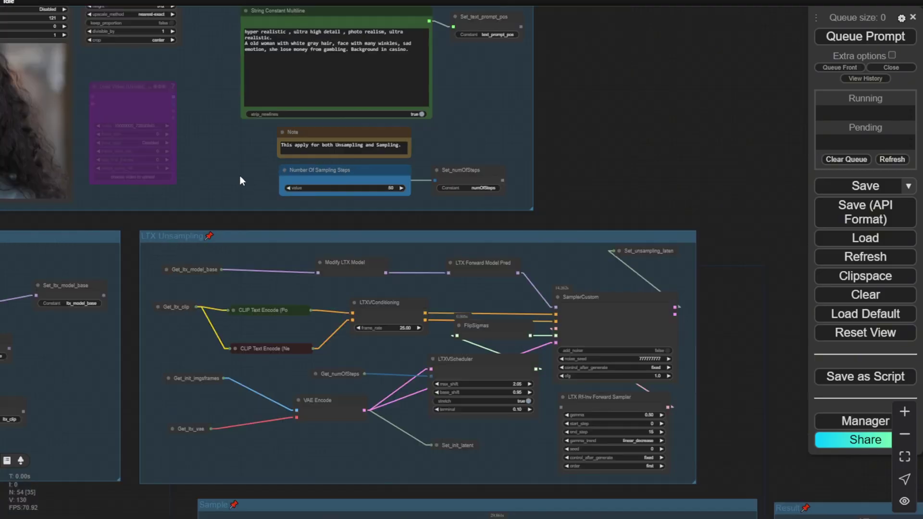
{"action": "scroll", "coordinate": [236, 181], "scroll_direction": "up", "scroll_amount": 5}
{"action": "left_click_drag", "start_coordinate": [233, 190], "coordinate": [499, 240]}
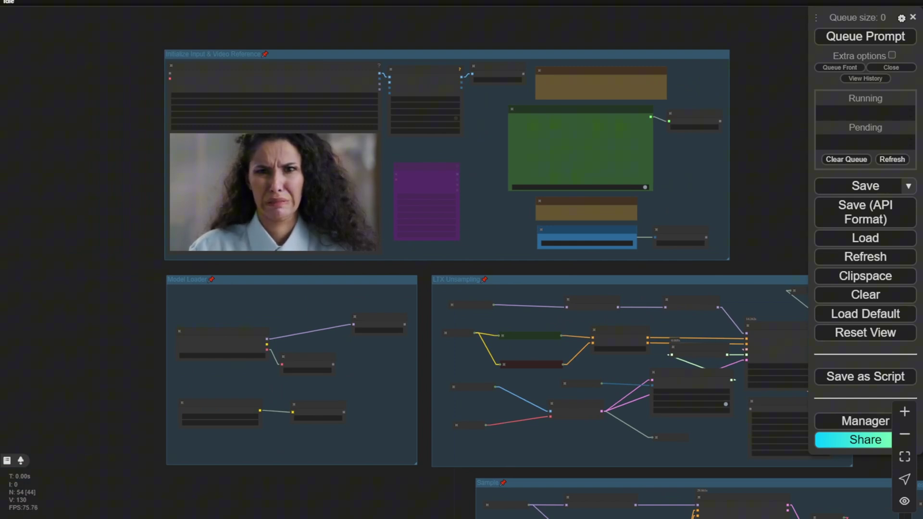
{"action": "scroll", "coordinate": [716, 173], "scroll_direction": "down", "scroll_amount": 4}
{"action": "left_click_drag", "start_coordinate": [727, 177], "coordinate": [325, 46]}
{"action": "left_click_drag", "start_coordinate": [552, 223], "coordinate": [727, 381]}
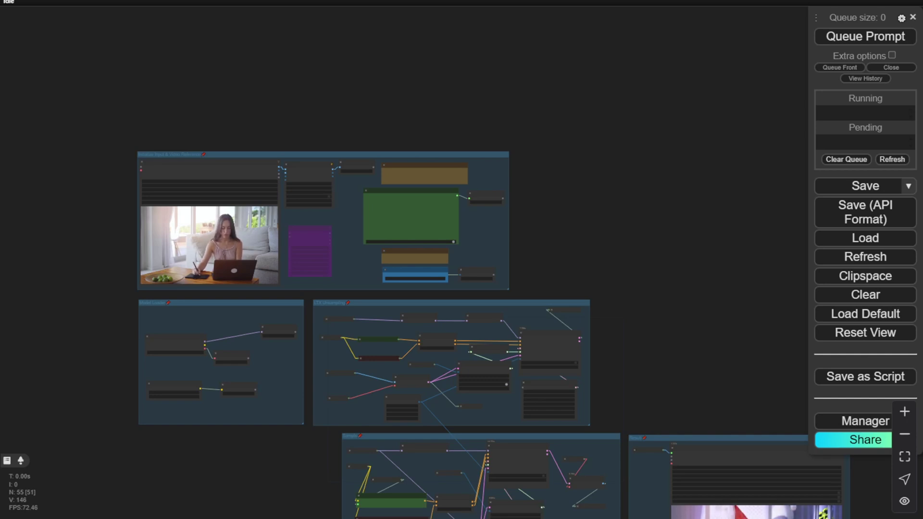
Pan from the witch prompt and the full Load Video (Path) node to the Result group's witch video
{"action": "scroll", "coordinate": [172, 234], "scroll_direction": "up", "scroll_amount": 7}
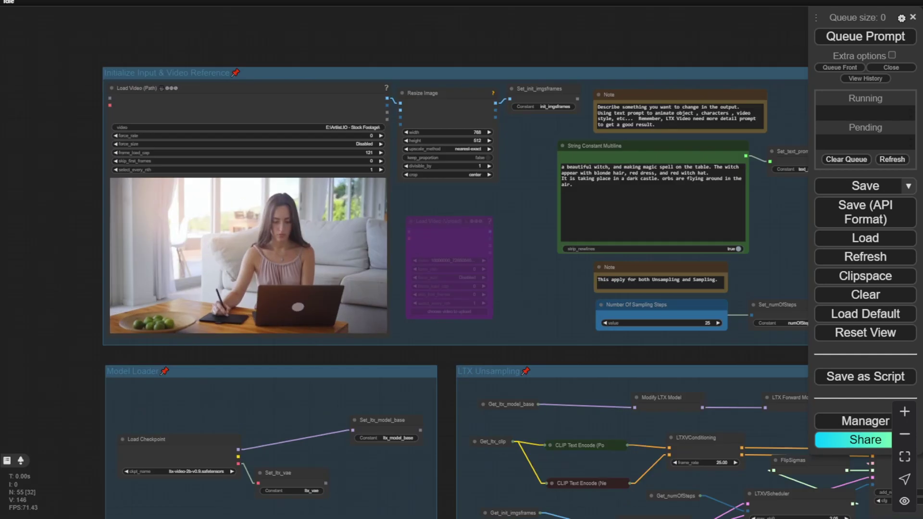
{"action": "scroll", "coordinate": [243, 235], "scroll_direction": "up", "scroll_amount": 3}
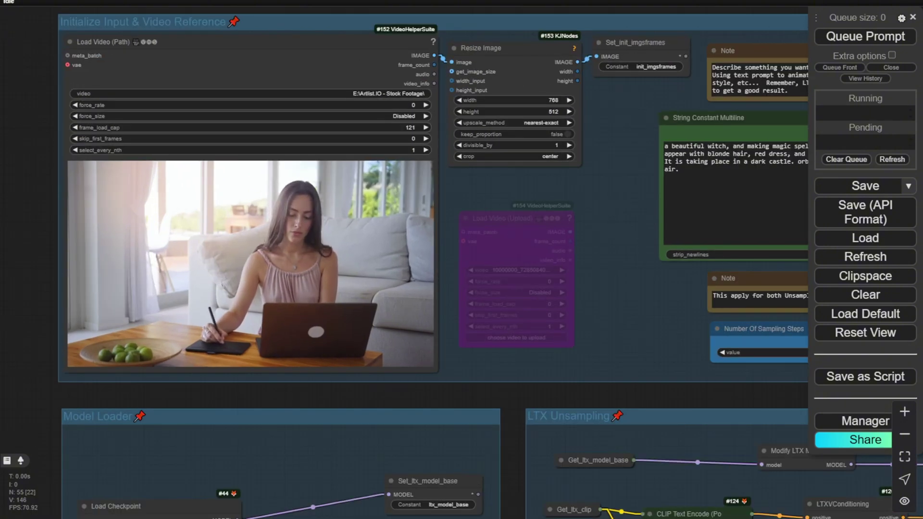
{"action": "left_click_drag", "start_coordinate": [695, 147], "coordinate": [384, 197]}
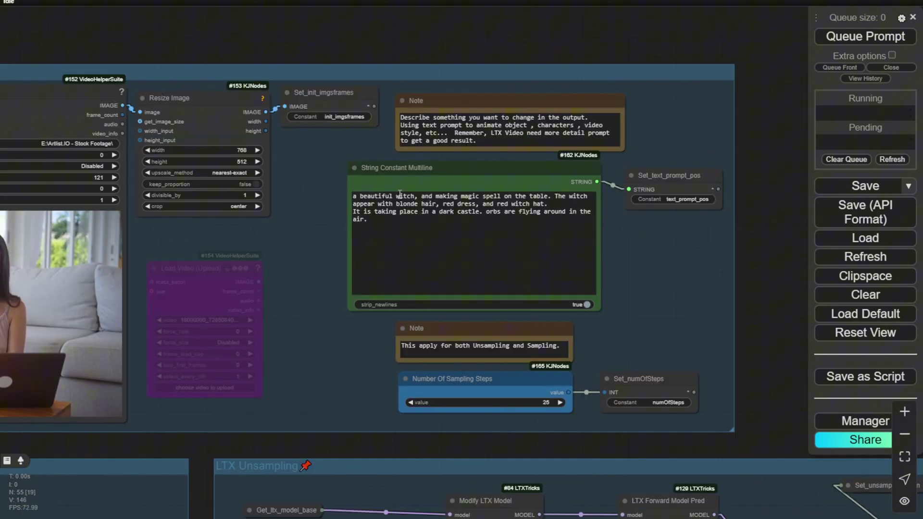
{"action": "scroll", "coordinate": [309, 290], "scroll_direction": "down", "scroll_amount": 4}
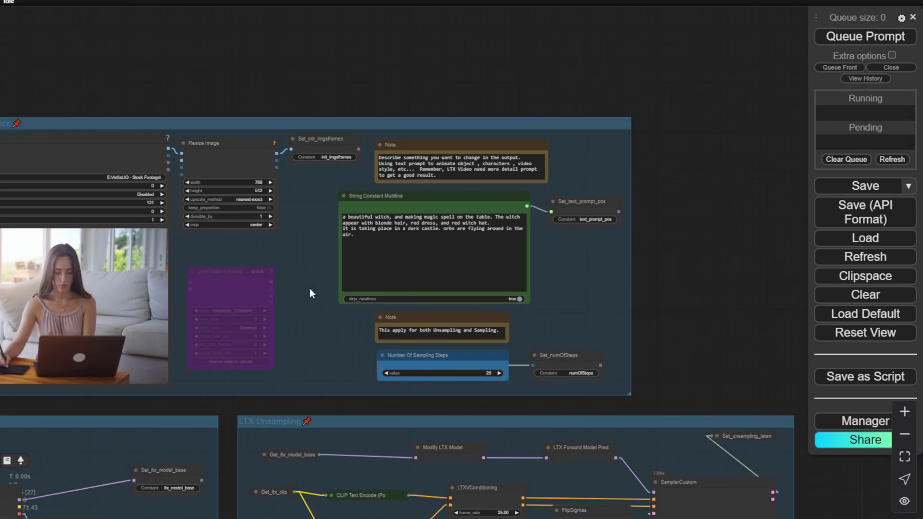
{"action": "left_click_drag", "start_coordinate": [310, 290], "coordinate": [439, 280]}
{"action": "scroll", "coordinate": [367, 290], "scroll_direction": "up", "scroll_amount": 4}
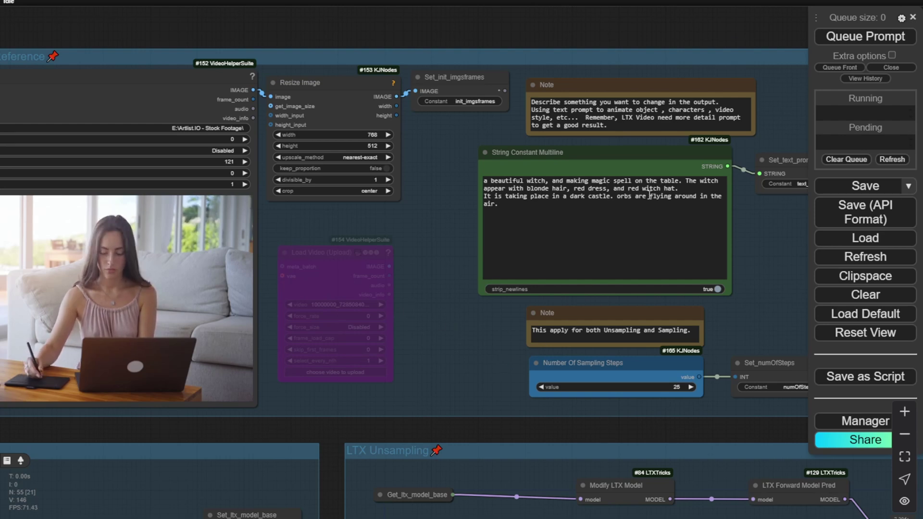
{"action": "left_click_drag", "start_coordinate": [392, 267], "coordinate": [591, 260]}
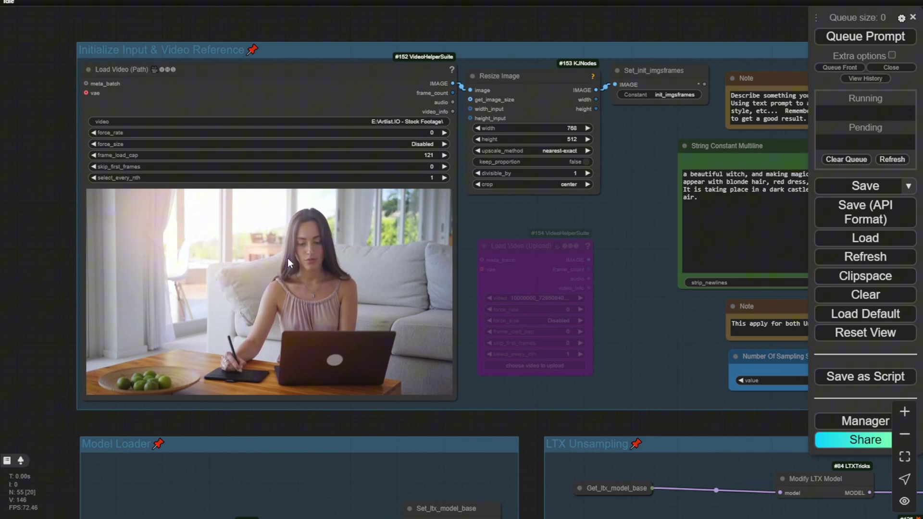
{"action": "scroll", "coordinate": [355, 332], "scroll_direction": "down", "scroll_amount": 1}
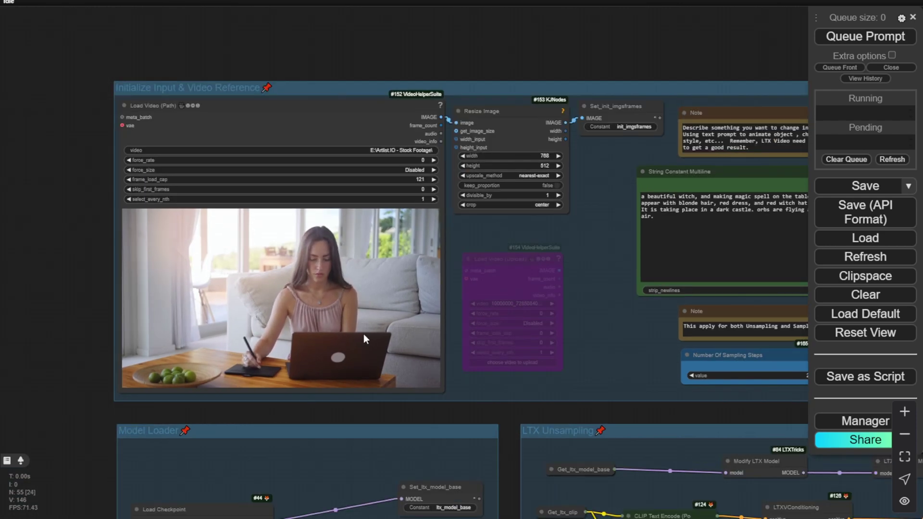
{"action": "left_click_drag", "start_coordinate": [601, 337], "coordinate": [405, 359]}
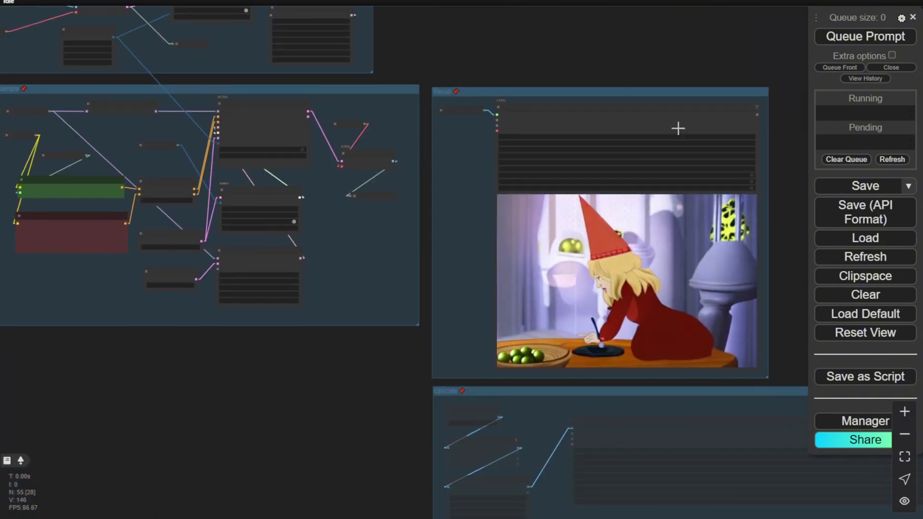
{"action": "scroll", "coordinate": [693, 139], "scroll_direction": "down", "scroll_amount": 3}
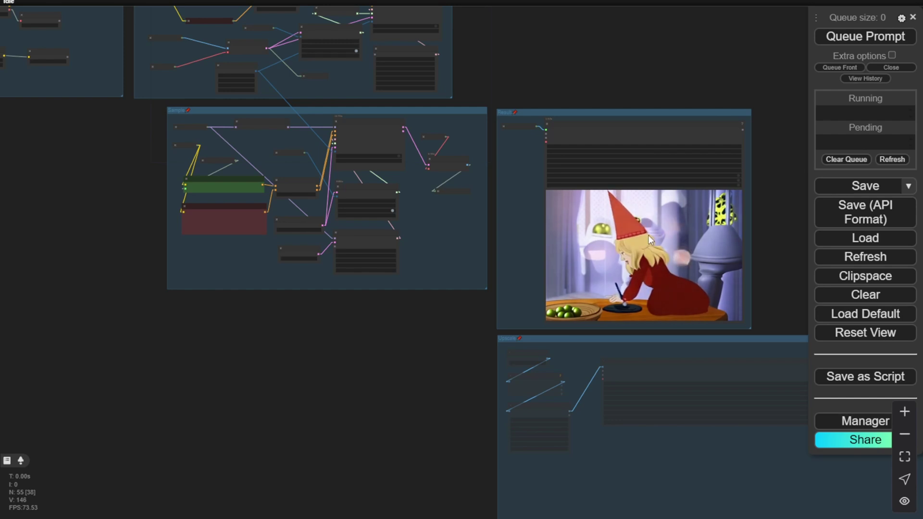
{"action": "scroll", "coordinate": [658, 241], "scroll_direction": "up", "scroll_amount": 2}
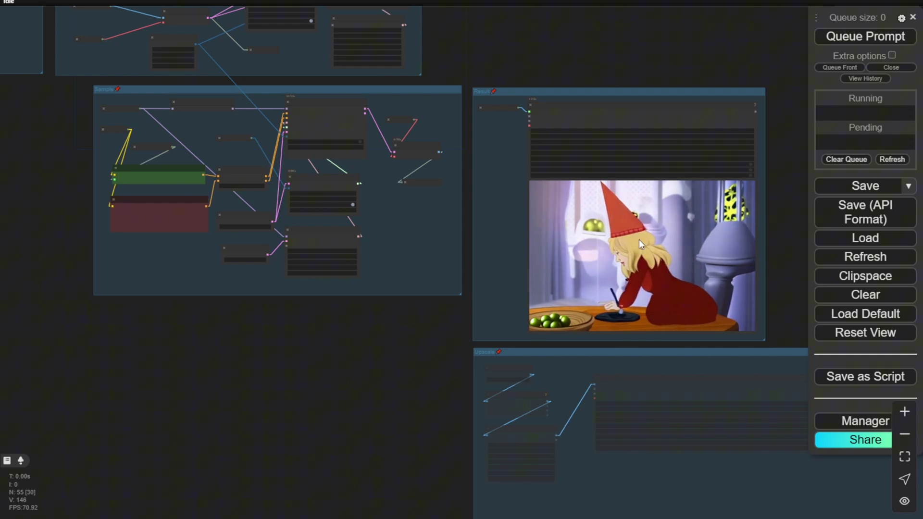
{"action": "scroll", "coordinate": [660, 234], "scroll_direction": "up", "scroll_amount": 3}
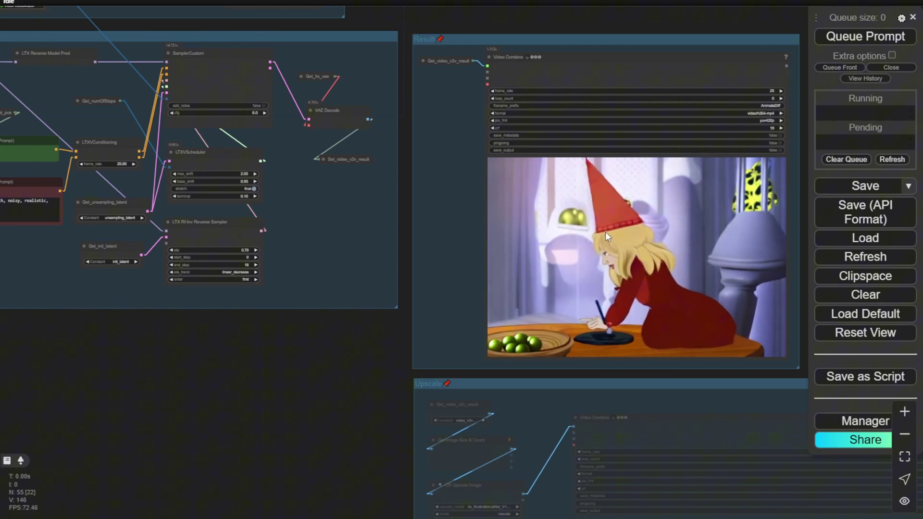
{"action": "scroll", "coordinate": [605, 236], "scroll_direction": "down", "scroll_amount": 1}
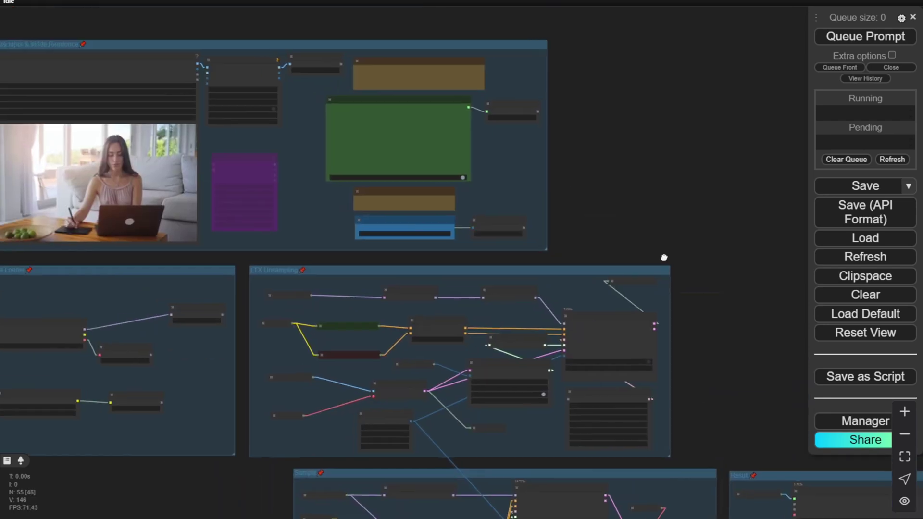
{"action": "scroll", "coordinate": [526, 226], "scroll_direction": "up", "scroll_amount": 7}
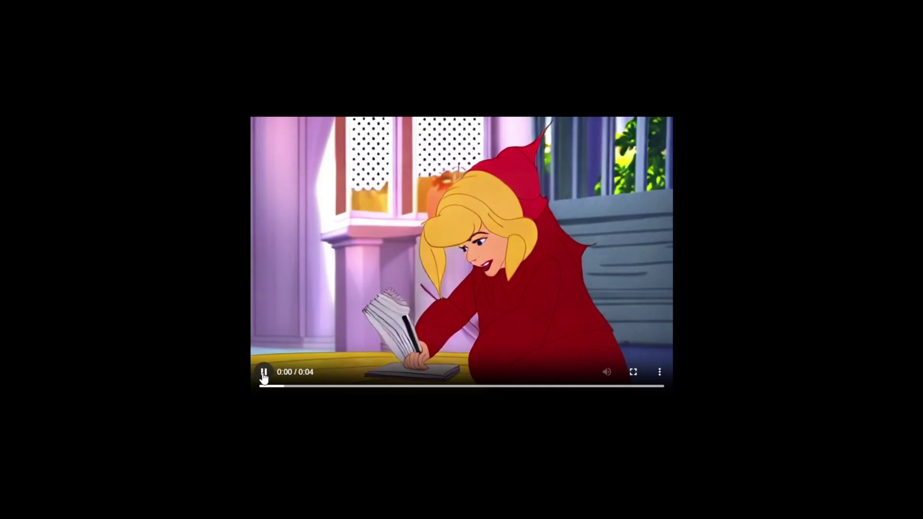
Pause the witch result clip in the player
{"action": "left_click", "coordinate": [264, 373]}
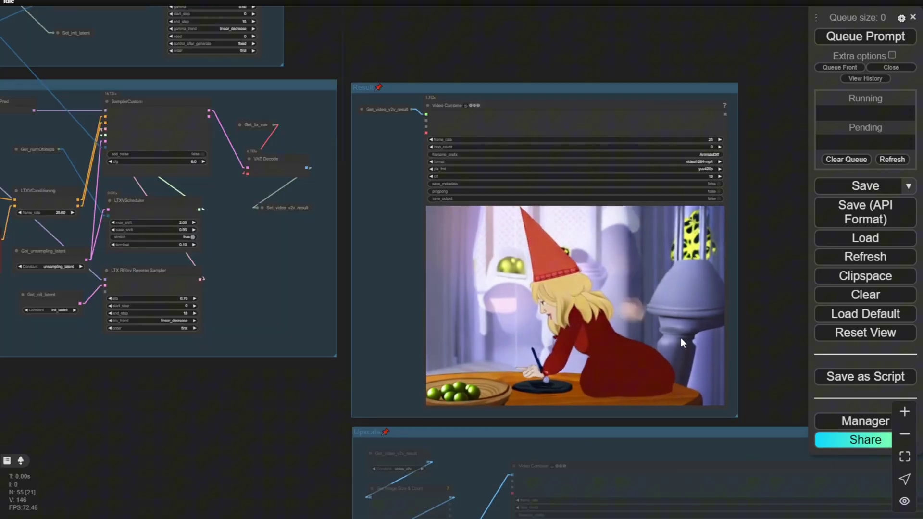
Zoom out and recentre to show all workflow groups, then zoom back in toward the sampler nodes
{"action": "scroll", "coordinate": [362, 72], "scroll_direction": "down", "scroll_amount": 4}
{"action": "left_click_drag", "start_coordinate": [362, 72], "coordinate": [612, 194]}
{"action": "scroll", "coordinate": [611, 195], "scroll_direction": "down", "scroll_amount": 1}
{"action": "left_click_drag", "start_coordinate": [607, 164], "coordinate": [527, 257]}
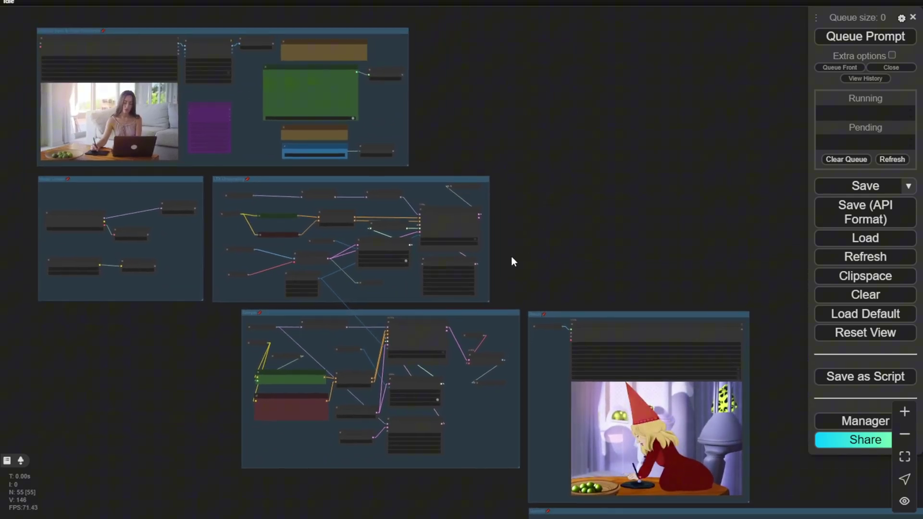
{"action": "scroll", "coordinate": [387, 224], "scroll_direction": "up", "scroll_amount": 10}
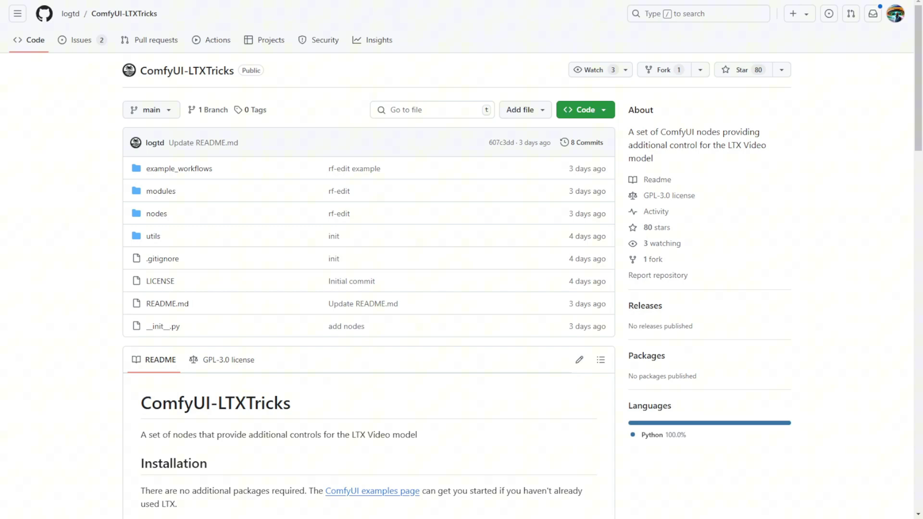
Zoom into the Model Loader group's LTX checkpoint and CLIP loaders, then pan to LTX Unsampling
{"action": "scroll", "coordinate": [461, 259], "scroll_direction": "down", "scroll_amount": 7}
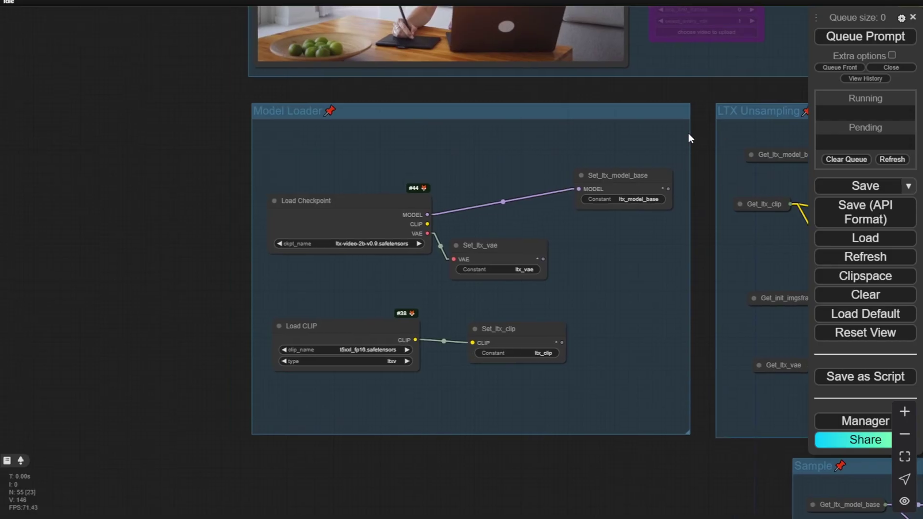
{"action": "scroll", "coordinate": [361, 200], "scroll_direction": "up", "scroll_amount": 4}
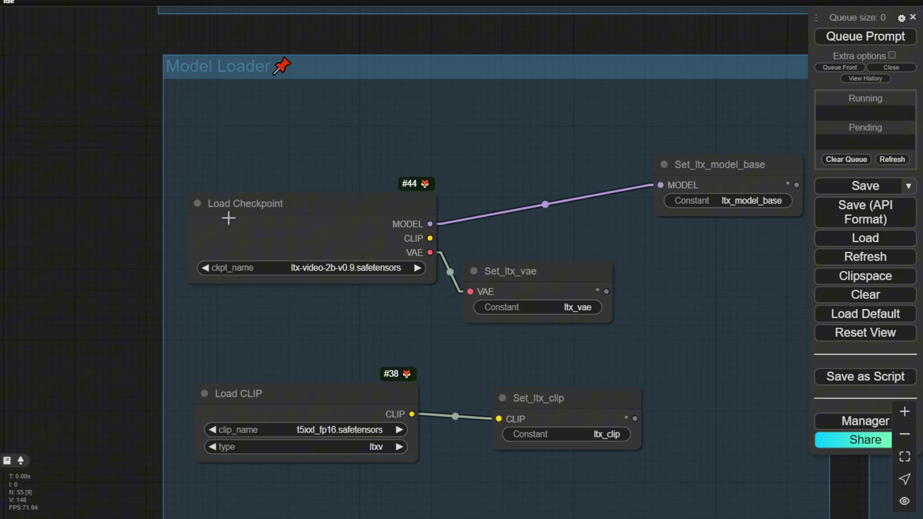
{"action": "scroll", "coordinate": [319, 235], "scroll_direction": "down", "scroll_amount": 10}
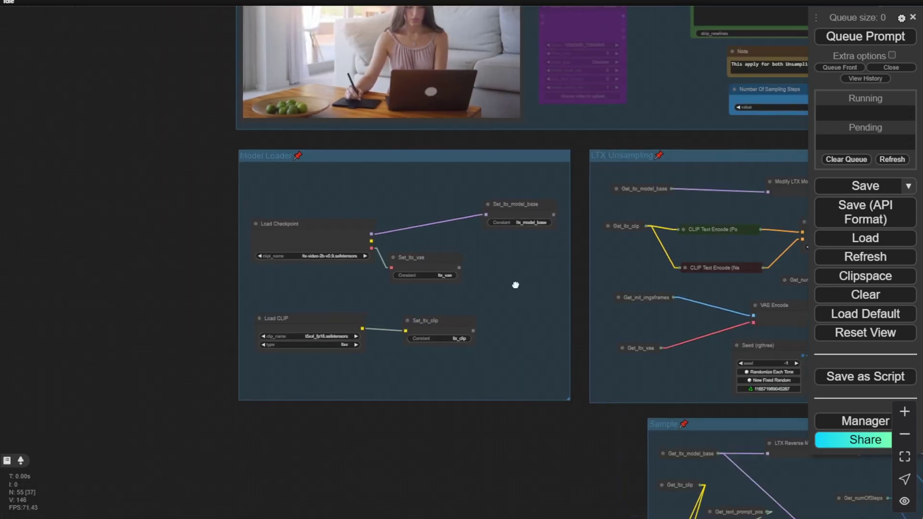
{"action": "left_click_drag", "start_coordinate": [700, 276], "coordinate": [387, 250]}
{"action": "scroll", "coordinate": [485, 240], "scroll_direction": "up", "scroll_amount": 3}
Pan across LTXVConditioning and SamplerCustom to inspect the LTXVScheduler settings
{"action": "left_click_drag", "start_coordinate": [541, 215], "coordinate": [386, 231]}
{"action": "scroll", "coordinate": [380, 211], "scroll_direction": "up", "scroll_amount": 7}
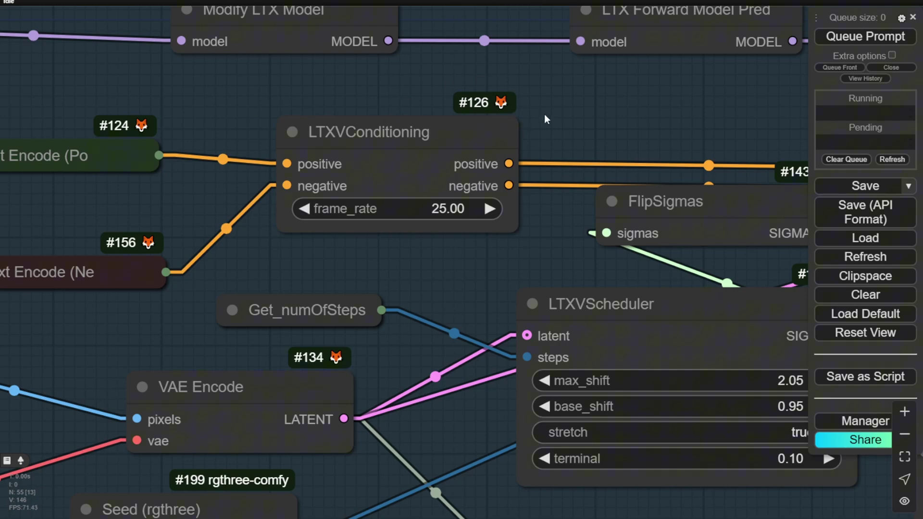
{"action": "left_click_drag", "start_coordinate": [550, 175], "coordinate": [399, 91]}
{"action": "scroll", "coordinate": [399, 91], "scroll_direction": "down", "scroll_amount": 2}
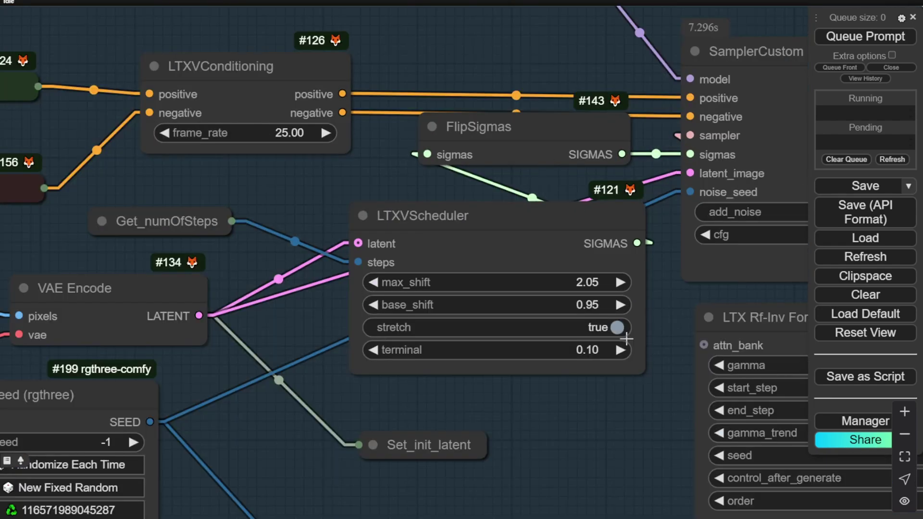
{"action": "left_click_drag", "start_coordinate": [602, 423], "coordinate": [353, 342]}
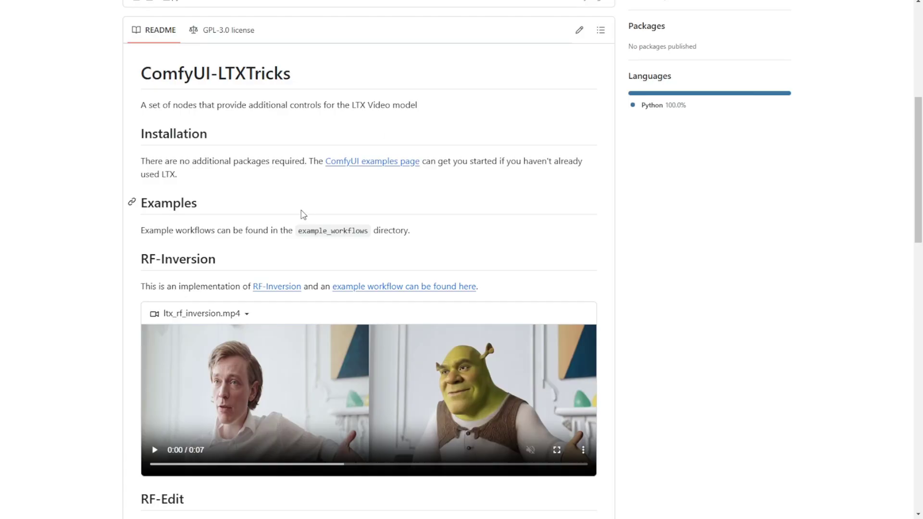
Play the ltx_rf_inversion.mp4 example in the README's RF-Inversion section
{"action": "scroll", "coordinate": [301, 218], "scroll_direction": "down", "scroll_amount": 4}
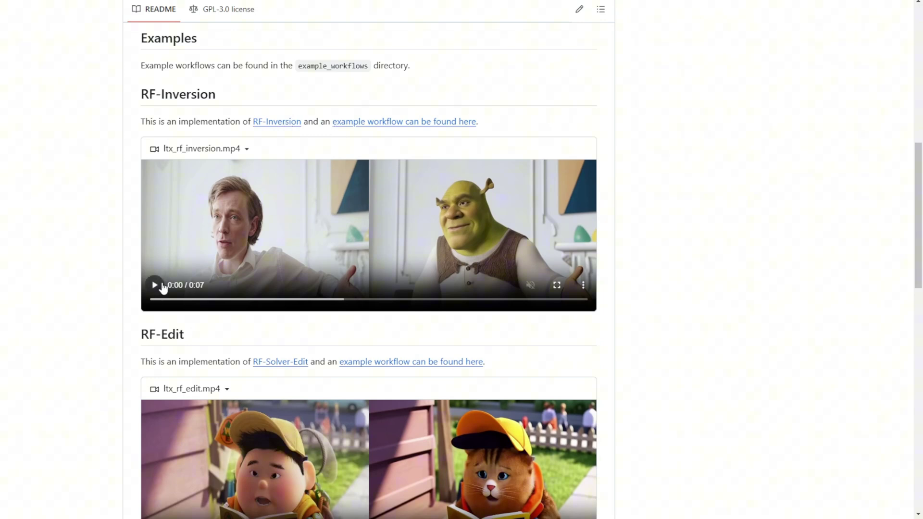
{"action": "left_click", "coordinate": [155, 286]}
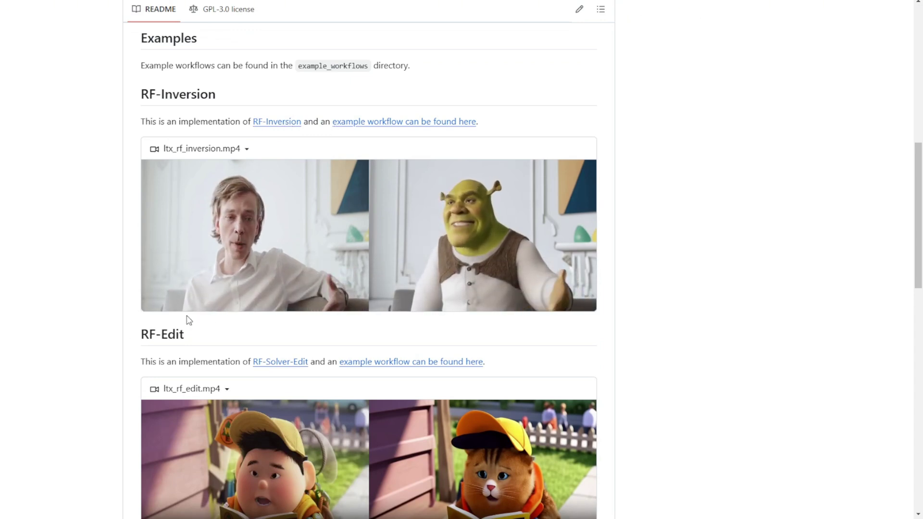
{"action": "scroll", "coordinate": [357, 240], "scroll_direction": "up", "scroll_amount": 8}
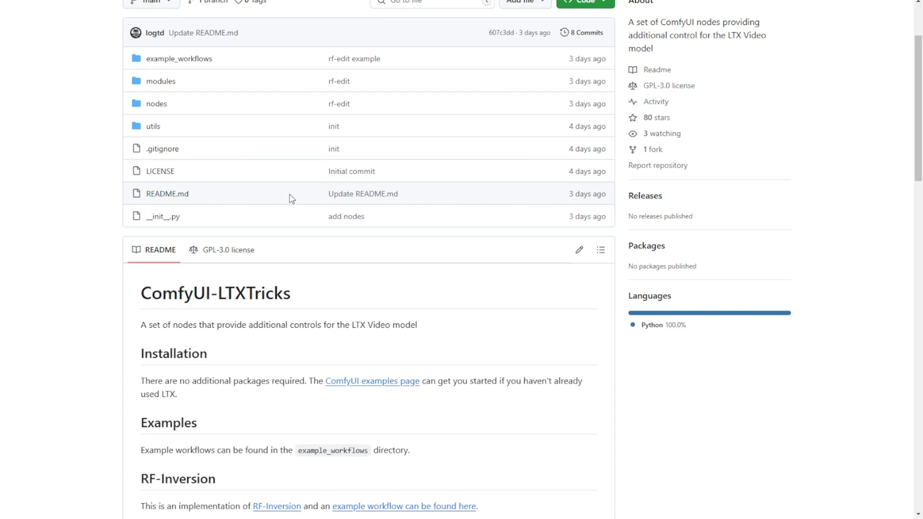
Scroll through the README's RF-Edit and Interpolation sections and their example clips
{"action": "scroll", "coordinate": [295, 420], "scroll_direction": "down", "scroll_amount": 8}
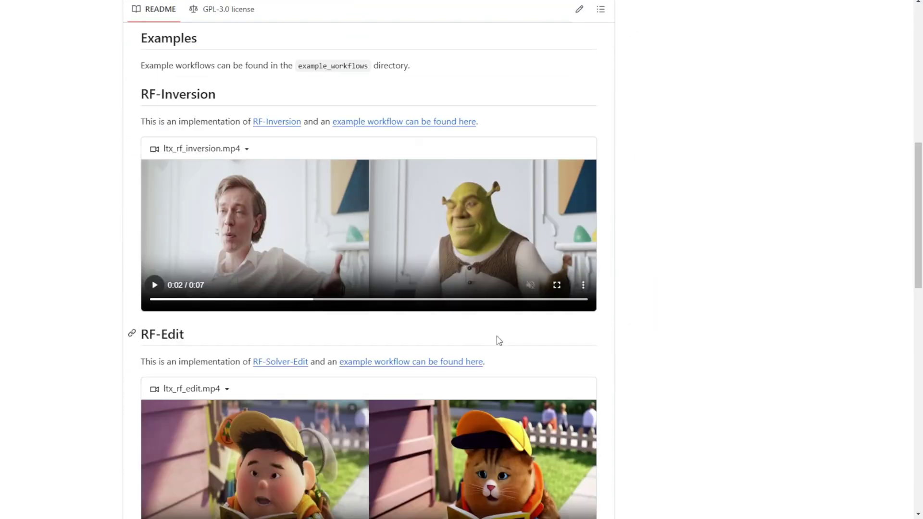
{"action": "scroll", "coordinate": [572, 362], "scroll_direction": "down", "scroll_amount": 2}
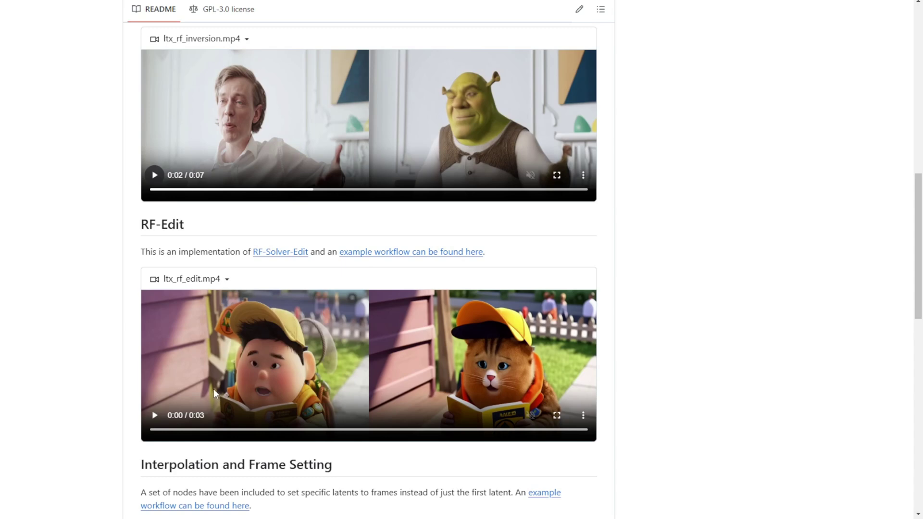
{"action": "scroll", "coordinate": [298, 376], "scroll_direction": "down", "scroll_amount": 2}
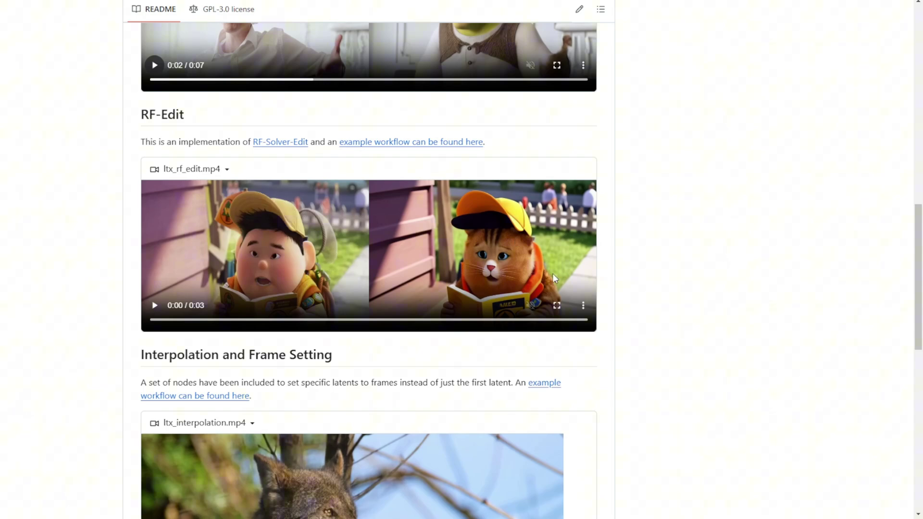
{"action": "scroll", "coordinate": [539, 314], "scroll_direction": "down", "scroll_amount": 3}
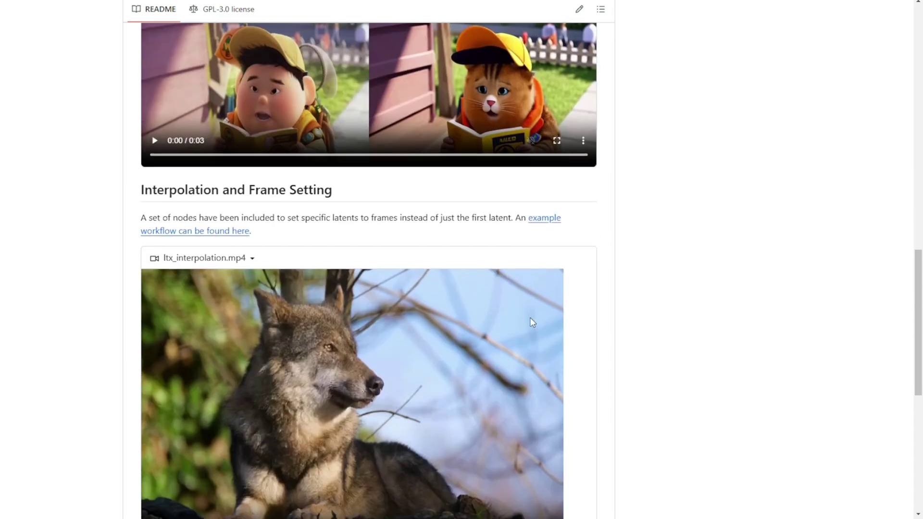
{"action": "scroll", "coordinate": [663, 327], "scroll_direction": "up", "scroll_amount": 8}
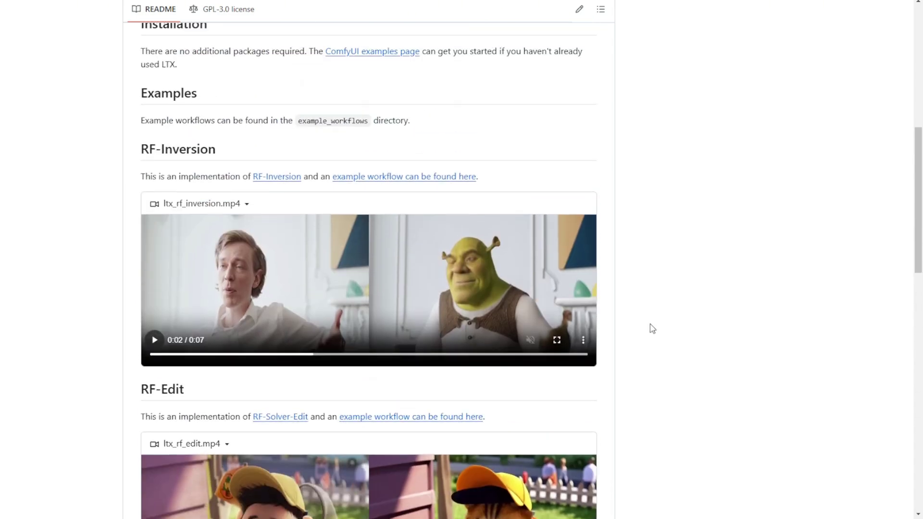